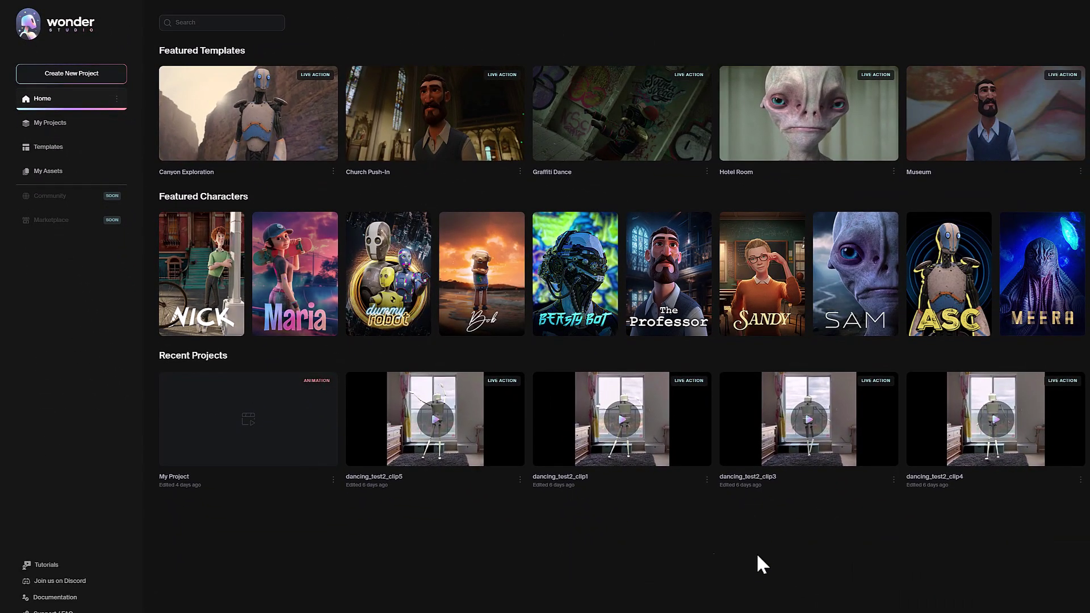
Create a Live Action Easy project and load the dancing video clip onto the timeline.
left_click(71, 74)
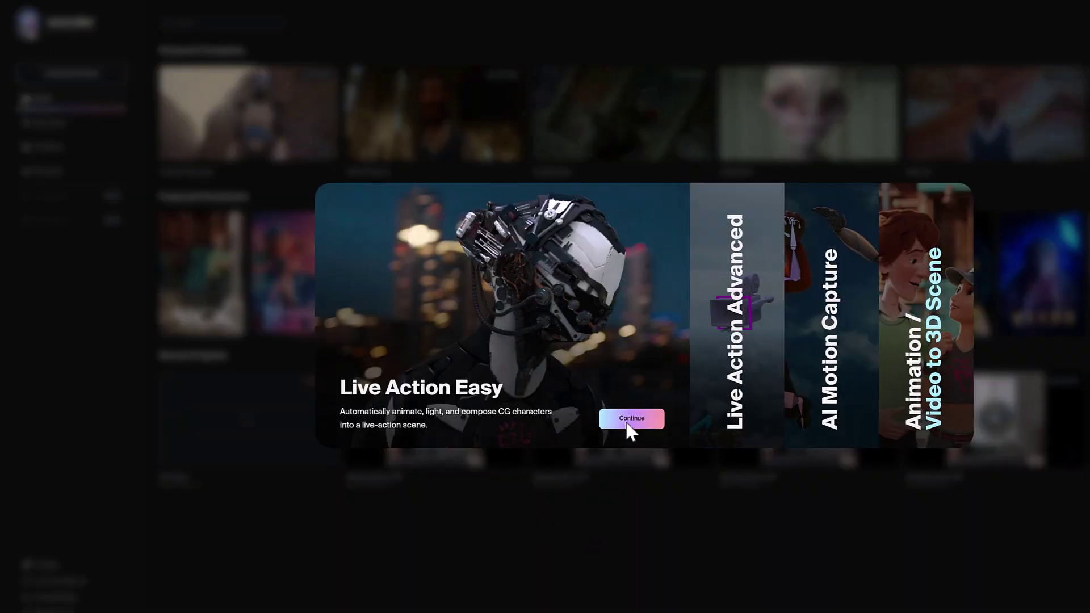
left_click(625, 418)
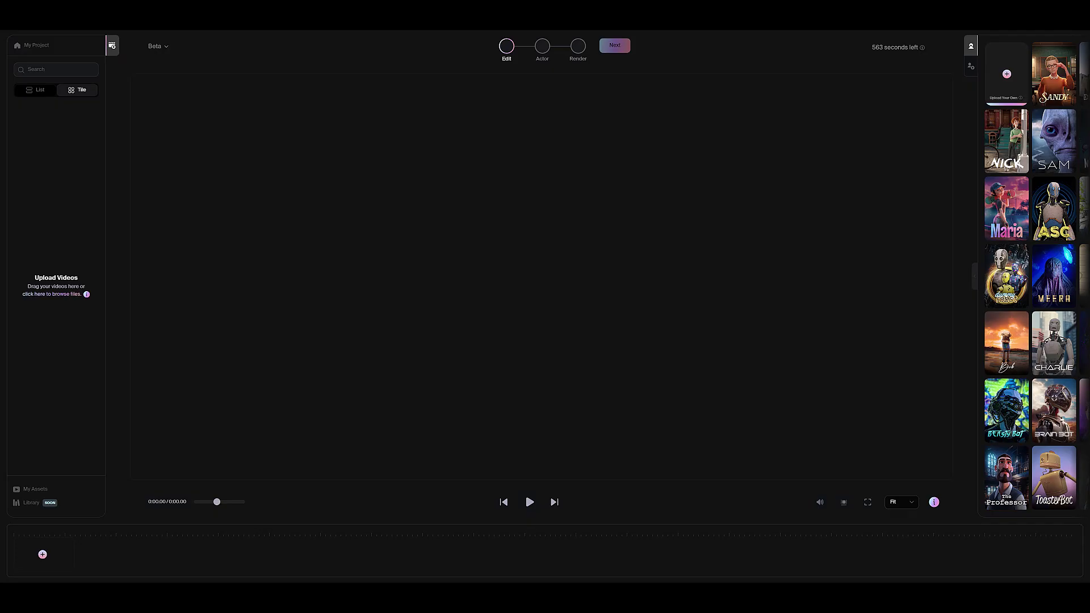
left_click_drag(140, 285, 40, 551)
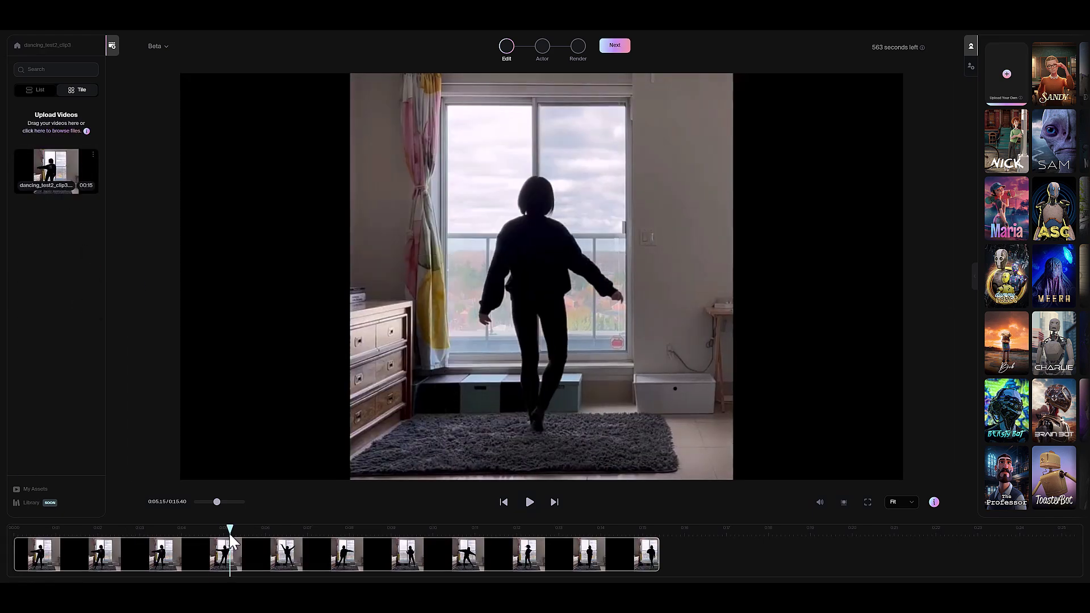
Assign Toaster Bot to the dancer as Actor 1 and start rendering with Maya Scene and USD exports.
left_click(614, 45)
left_click_drag(1054, 477, 562, 340)
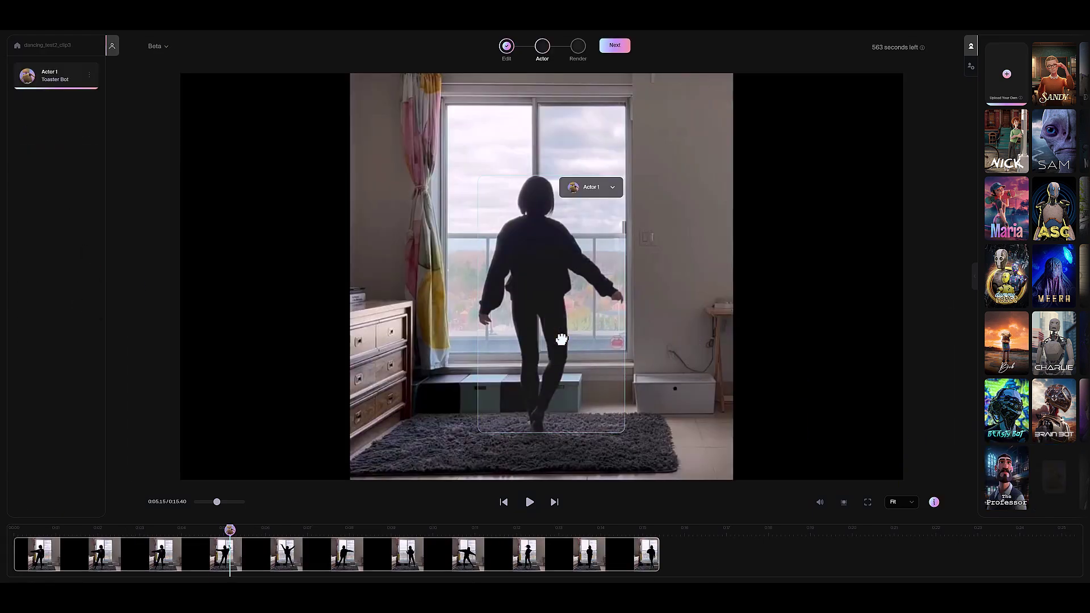
left_click(615, 45)
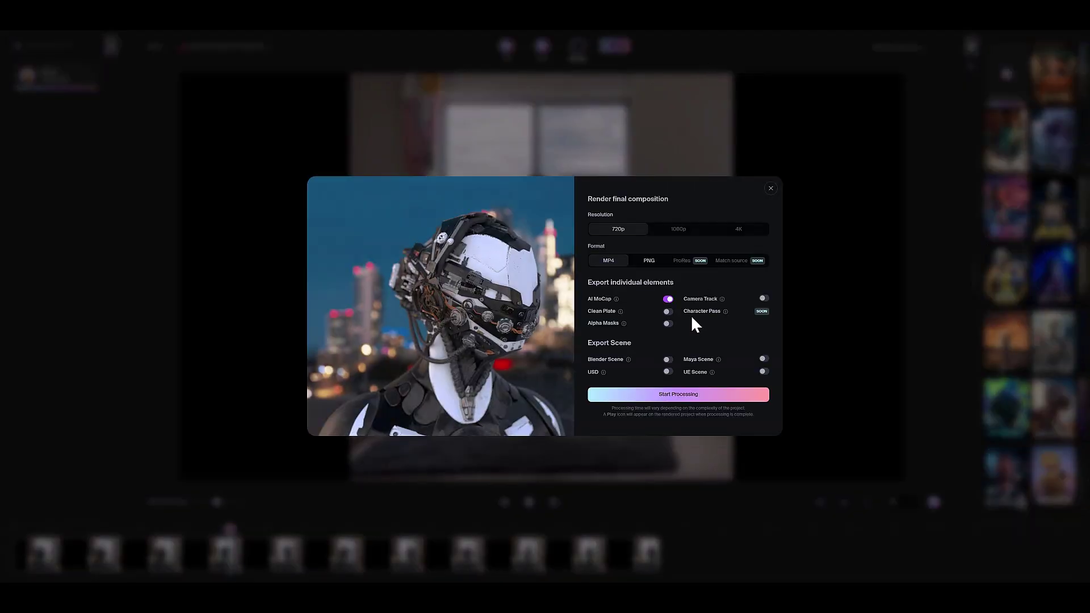
left_click(764, 359)
left_click(685, 397)
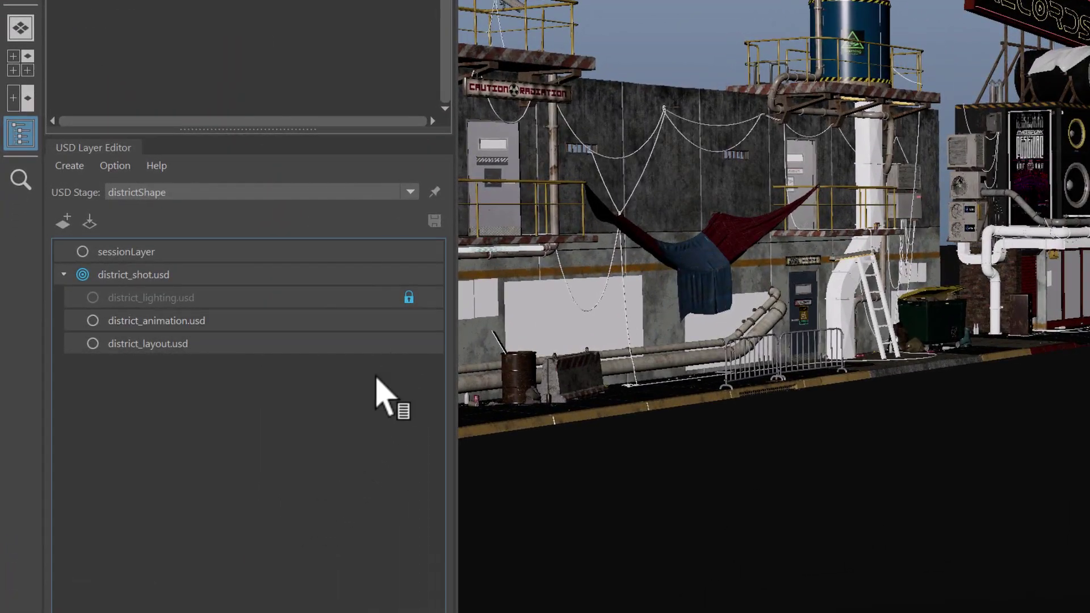
Make district_animation.usd the edit target, lock district_layout.usd, and hide Render-purpose geometry on districtShape.
left_click(92, 321)
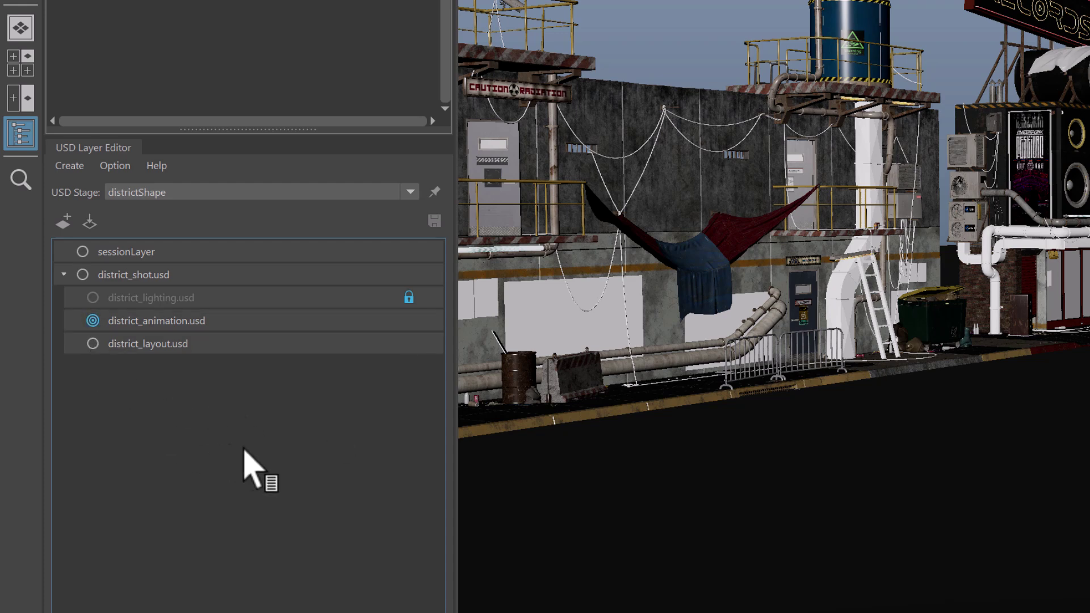
left_click(409, 343)
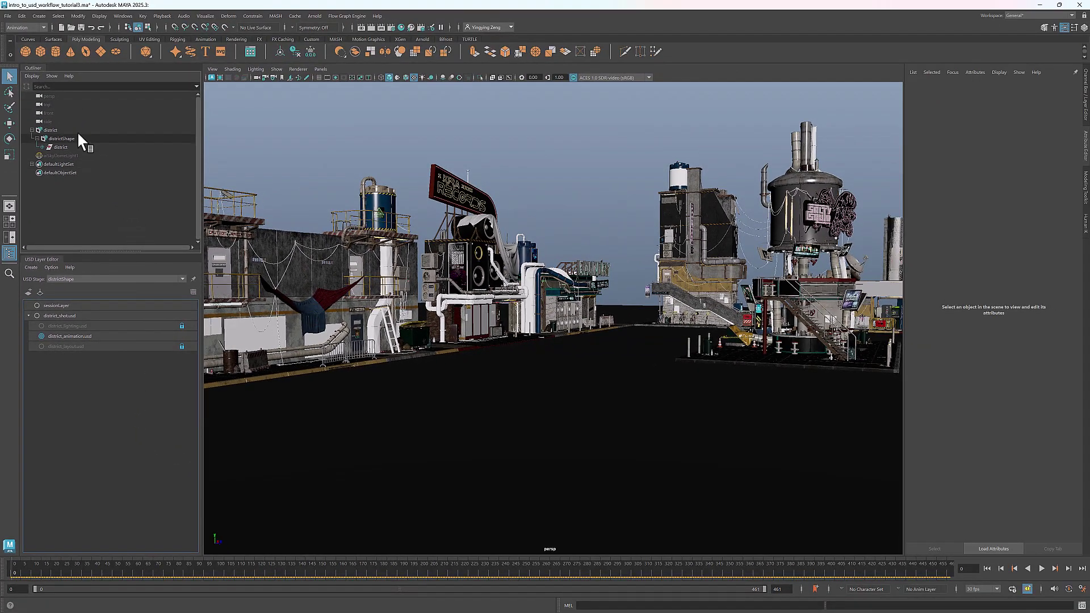
left_click(66, 129)
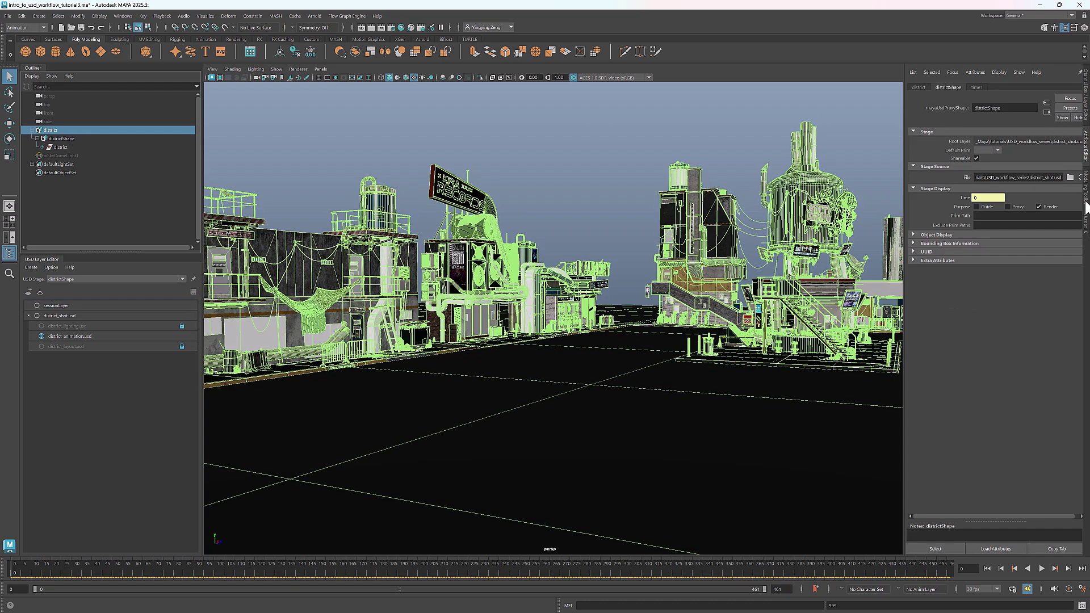
left_click(1039, 206)
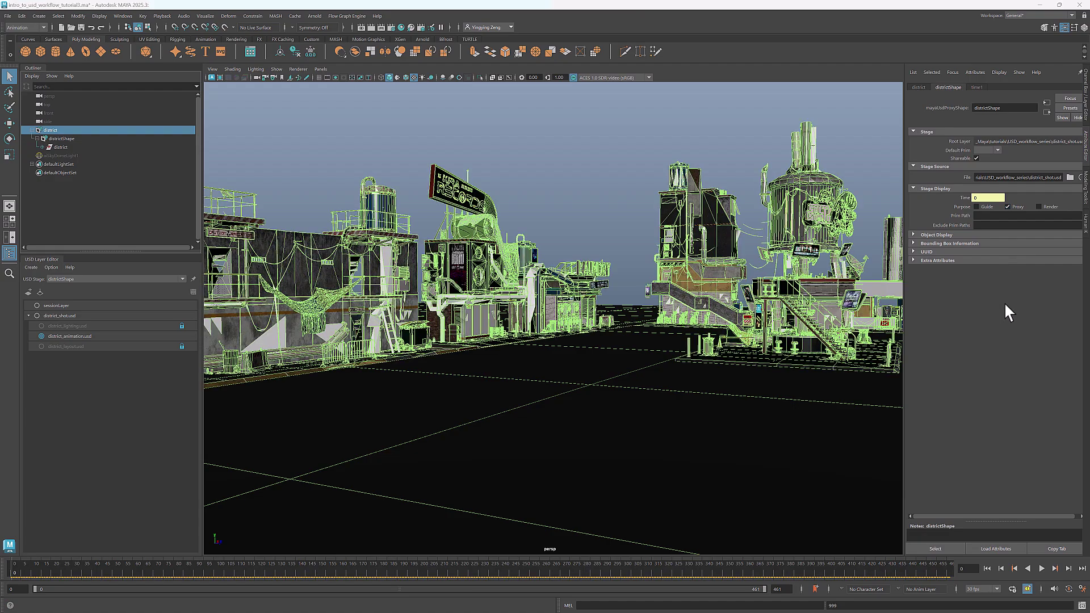
left_click(596, 212)
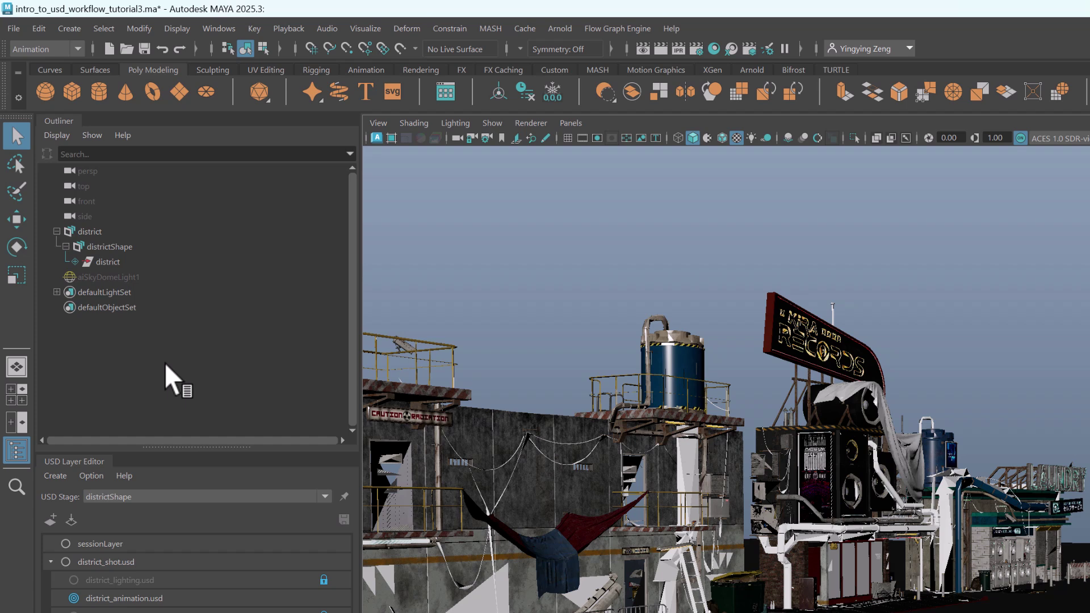
Add a new Xform prim under district and rename it robot.
right_click(125, 262)
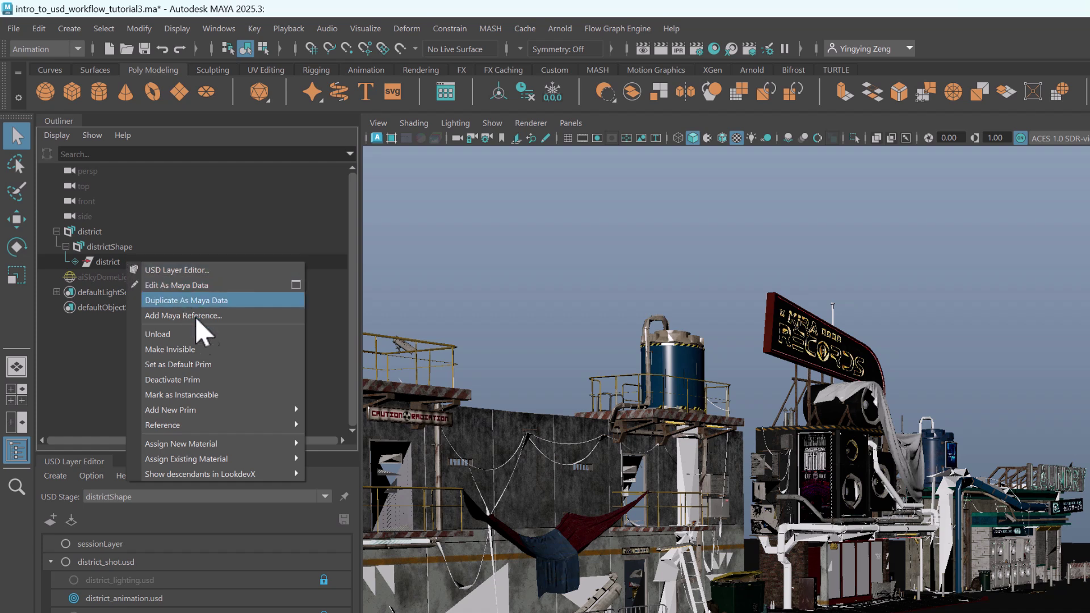
mouse_move(239, 408)
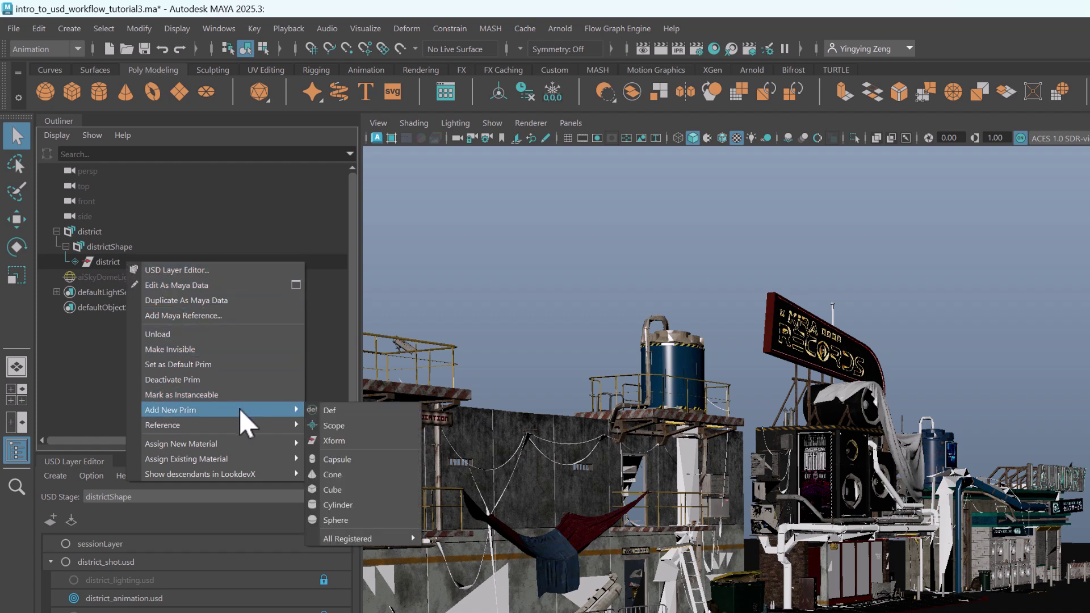
left_click(355, 441)
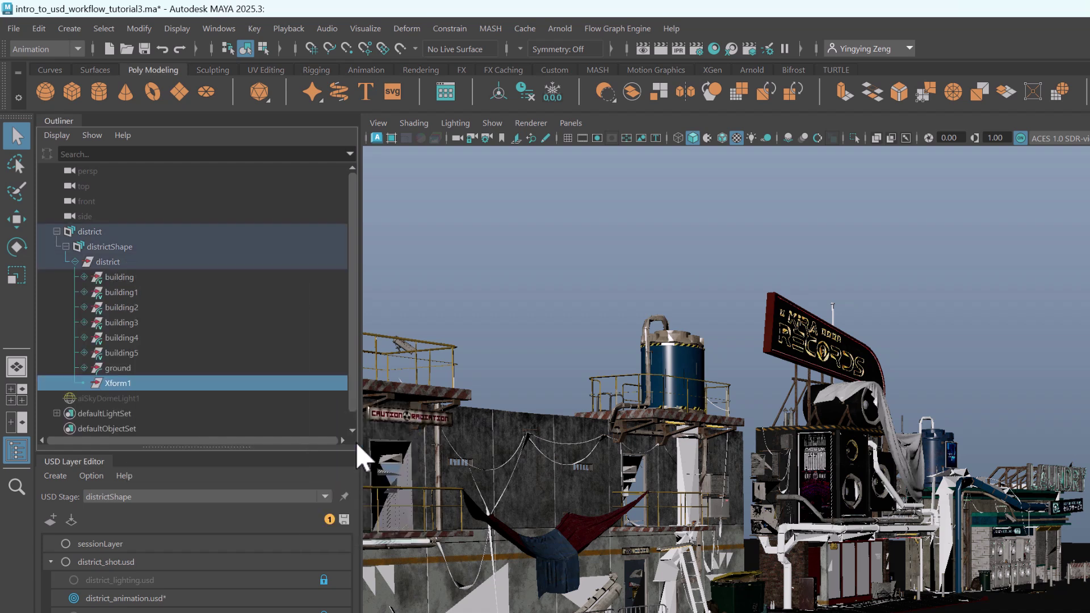
double_click(118, 383)
type("robot")
key("Return")
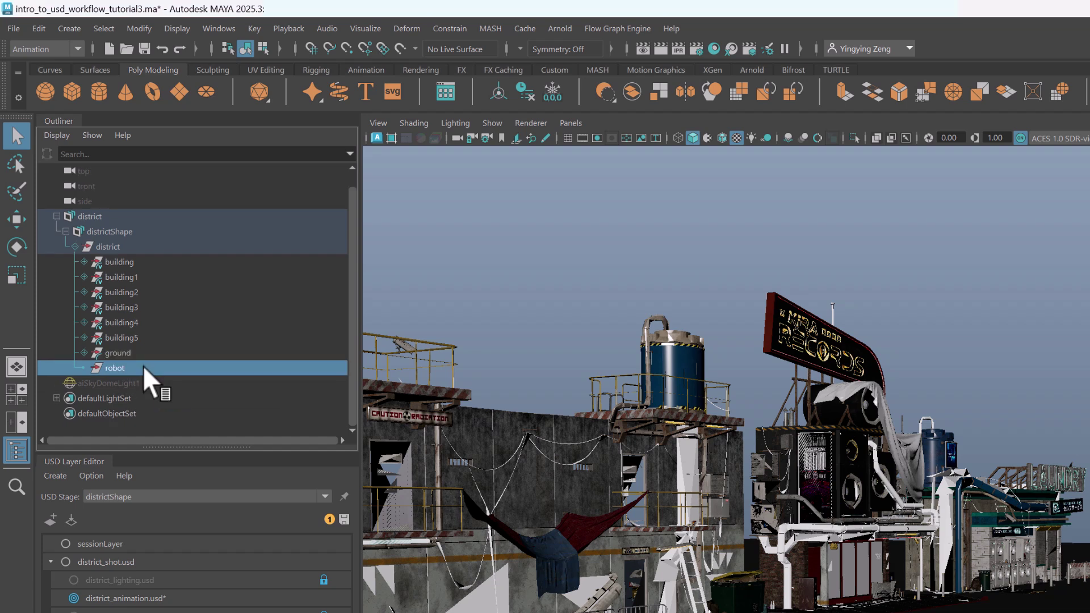
Reference robot_animation.ma into the robot prim with the reference prim name robot_animation.
right_click(142, 366)
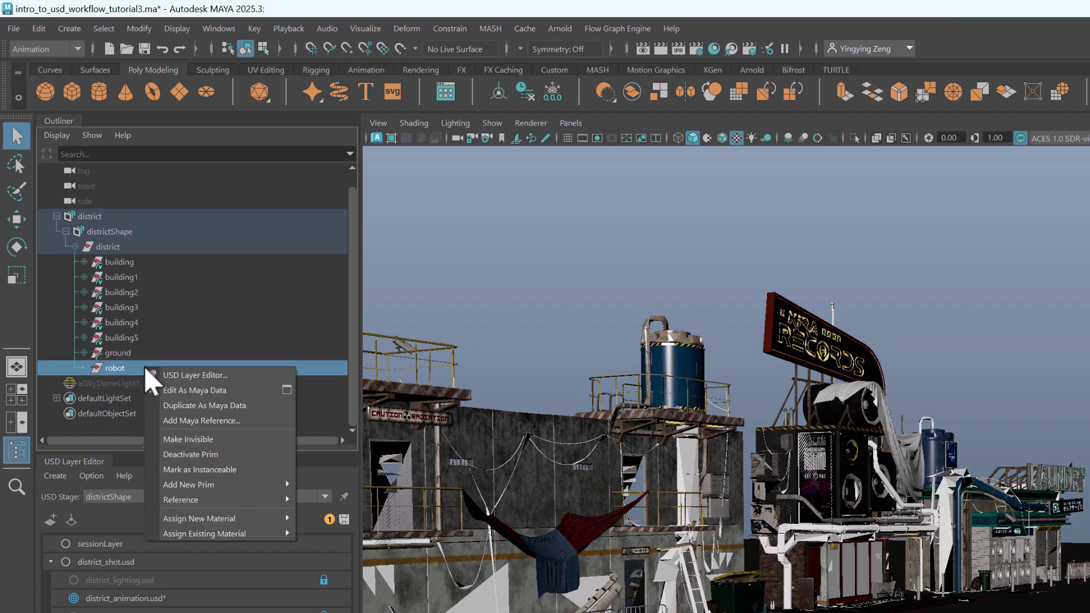
left_click(235, 421)
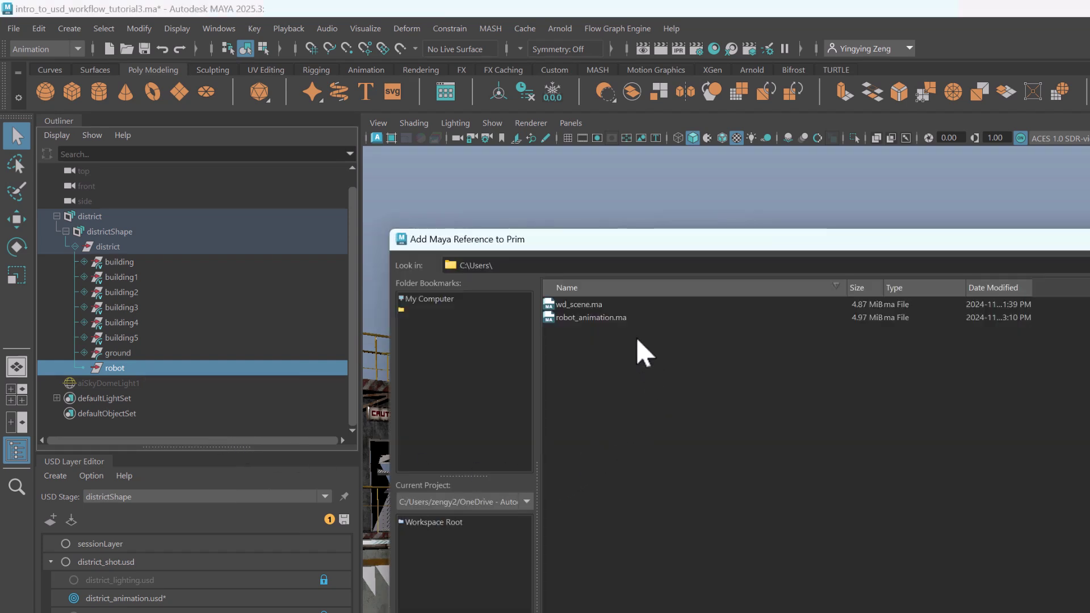
left_click(618, 319)
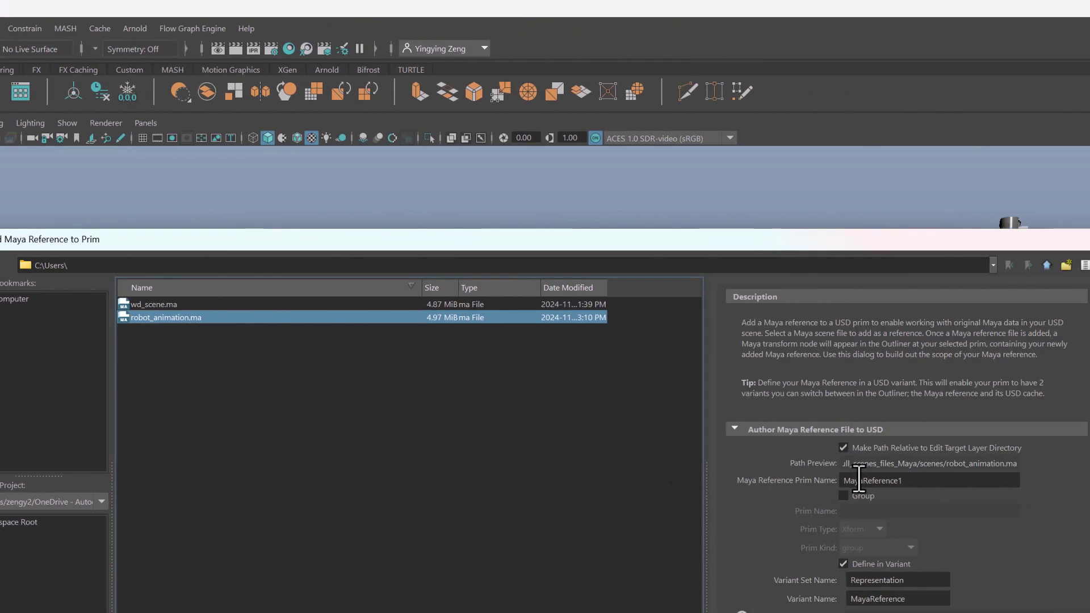
left_click(906, 481)
double_click(907, 481)
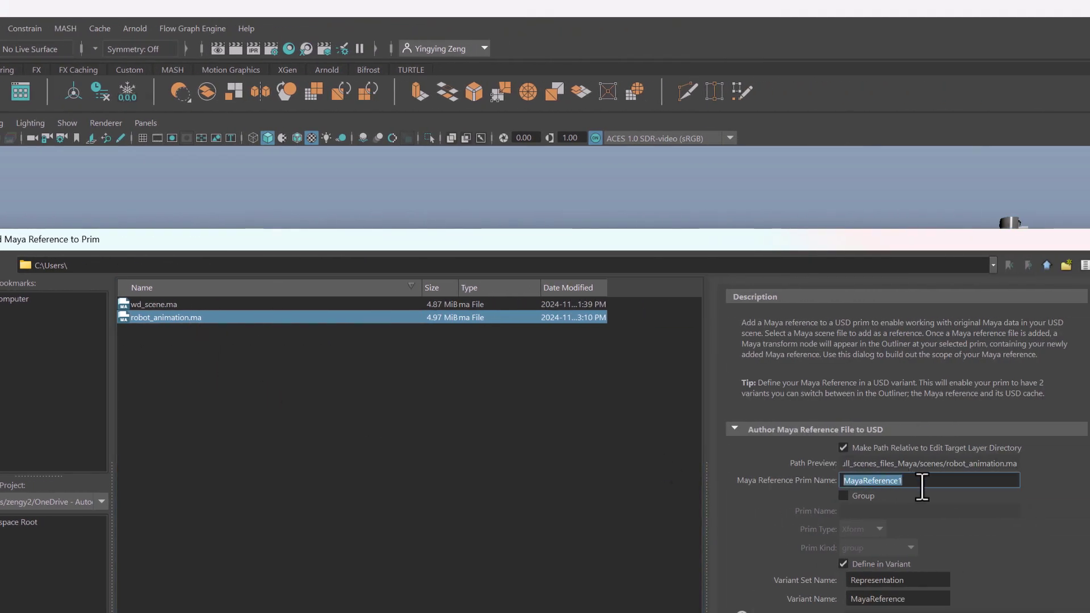
type("robot_animation")
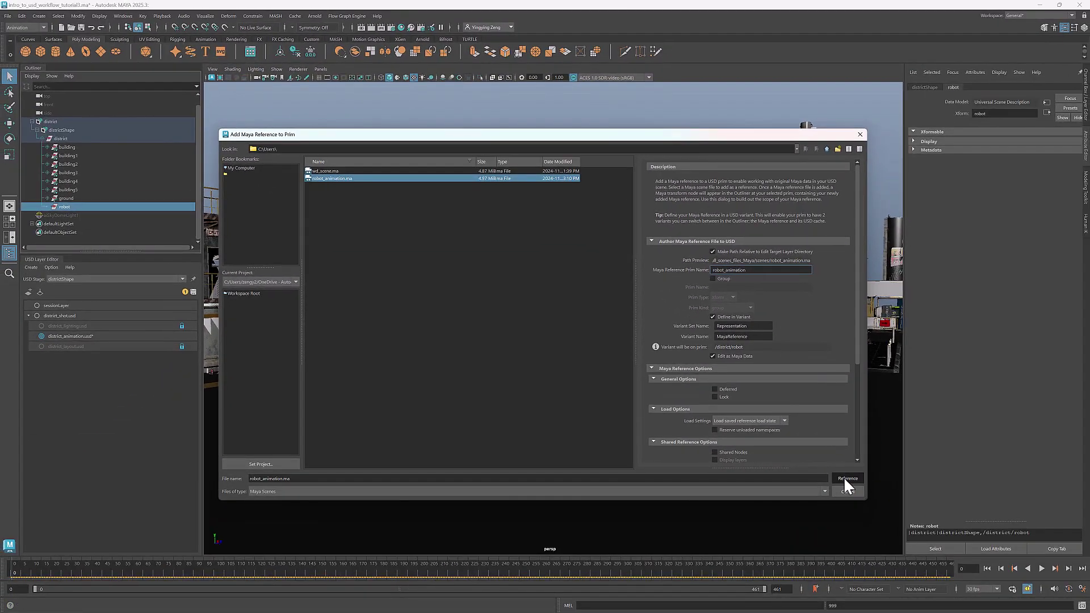
left_click(846, 478)
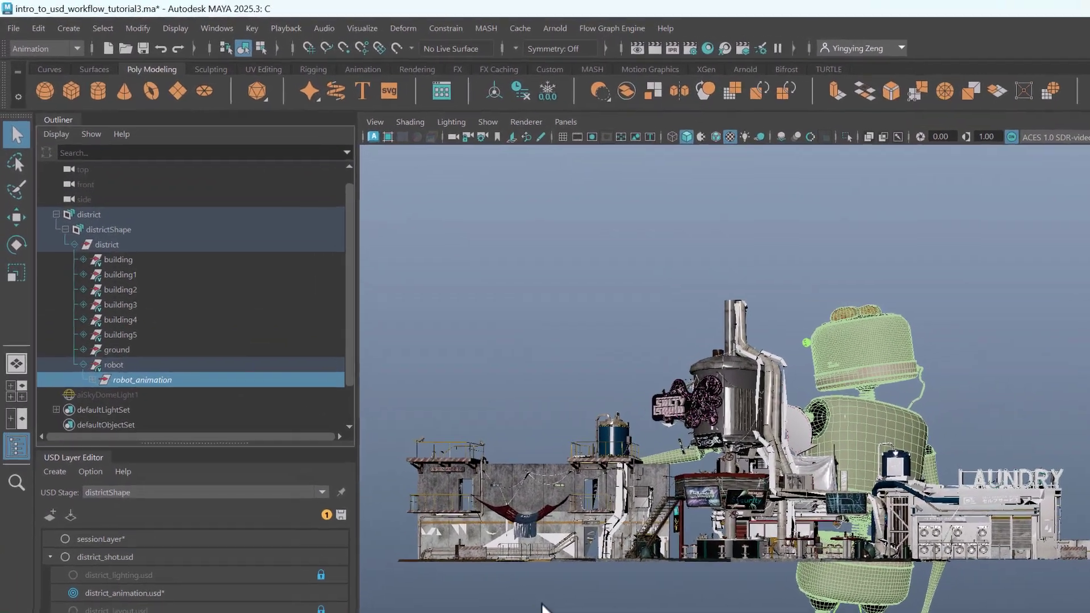
left_click(66, 269)
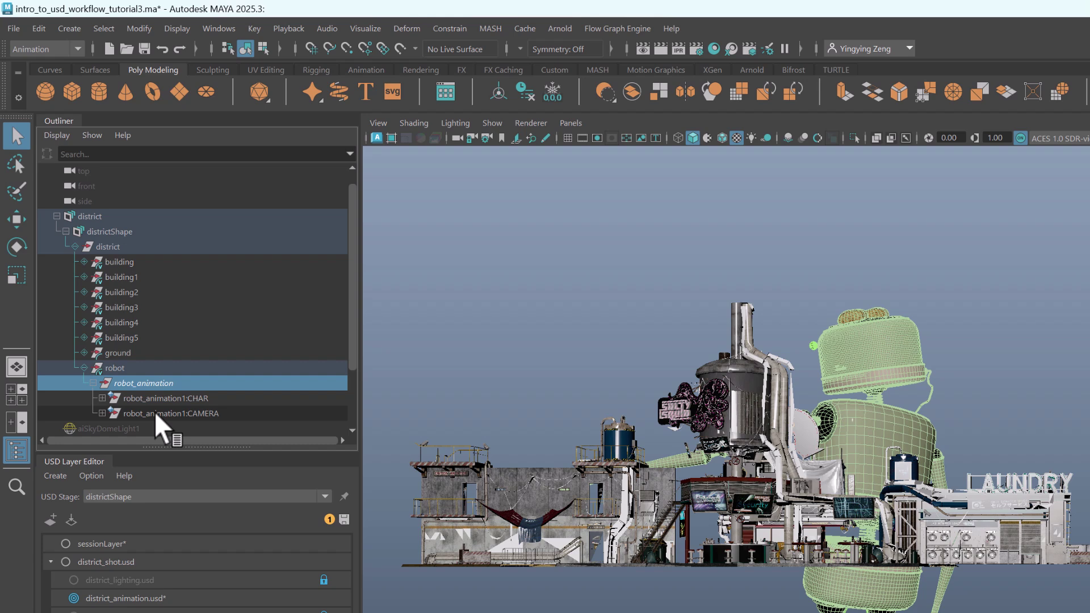
Unload the nested cut0camera reference under robot_animationRN, close the Reference Editor, and zoom out the side view.
left_click(93, 384)
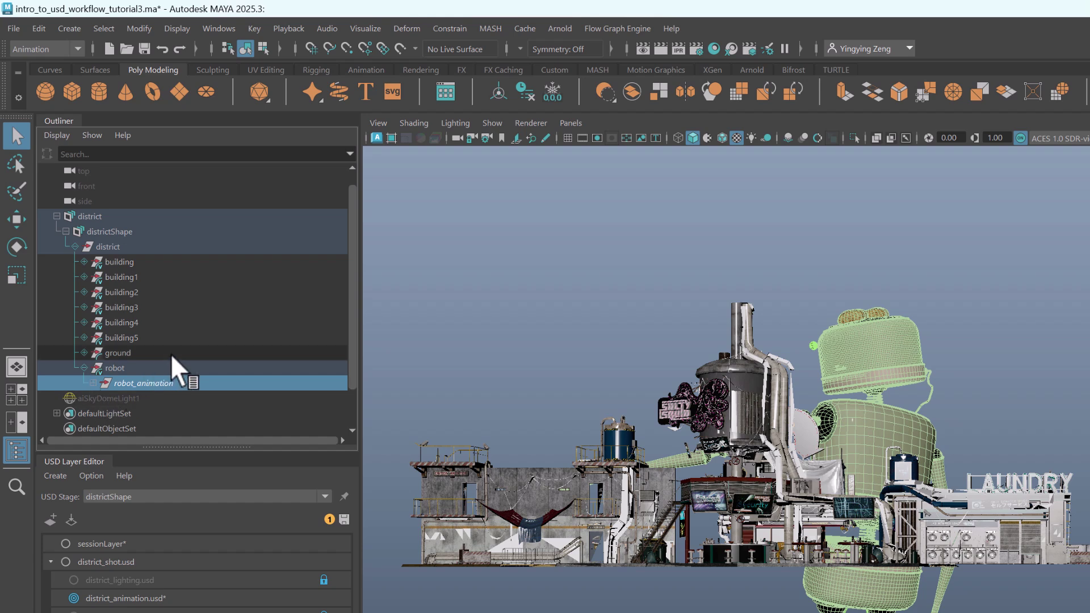
left_click(16, 30)
left_click(112, 410)
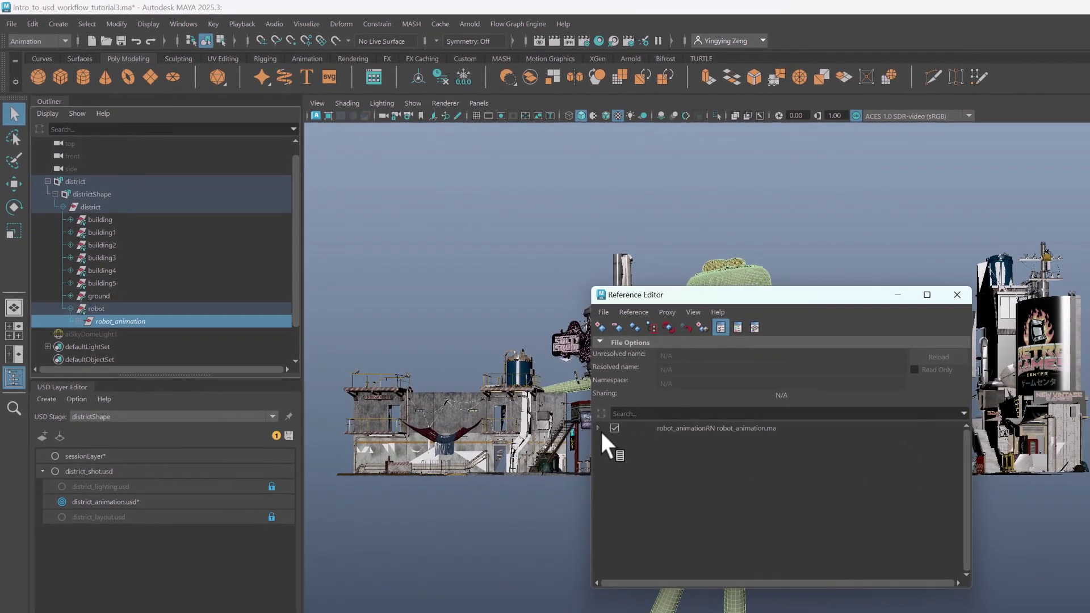
left_click(599, 429)
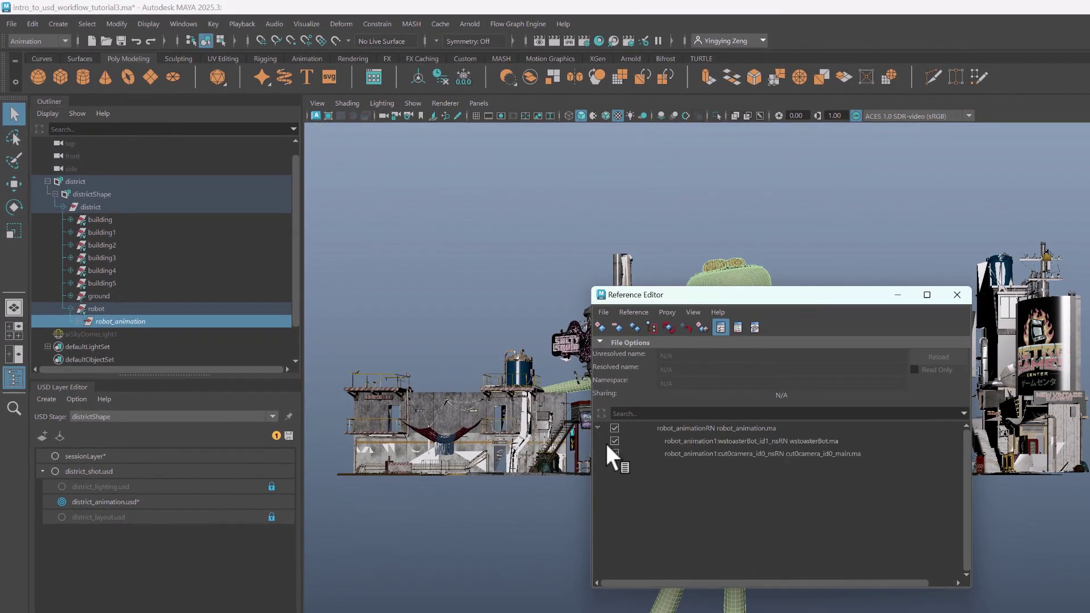
left_click(755, 454)
right_click(754, 454)
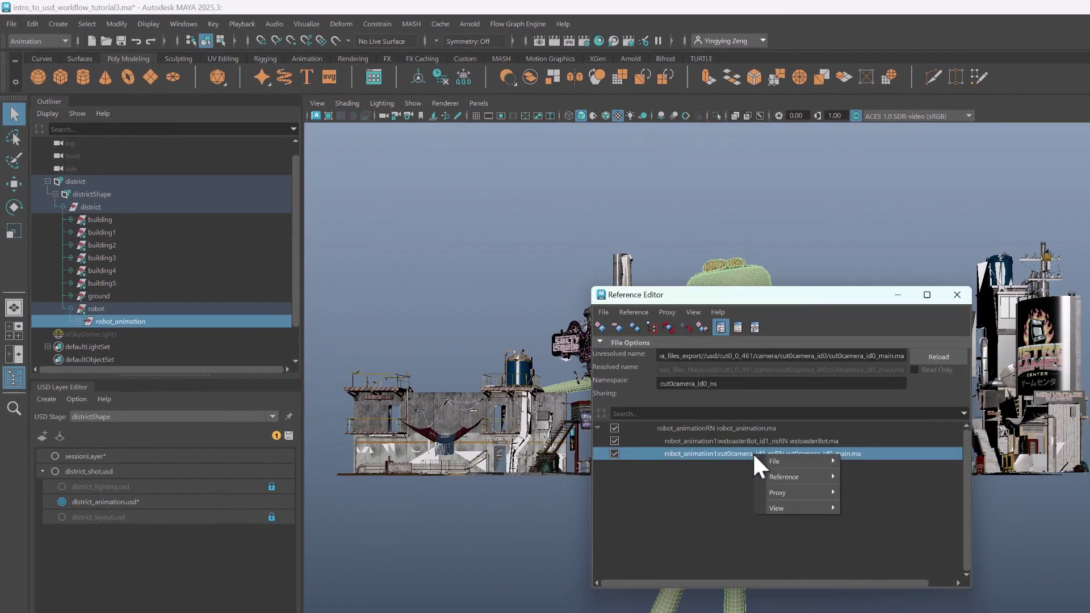
mouse_move(788, 475)
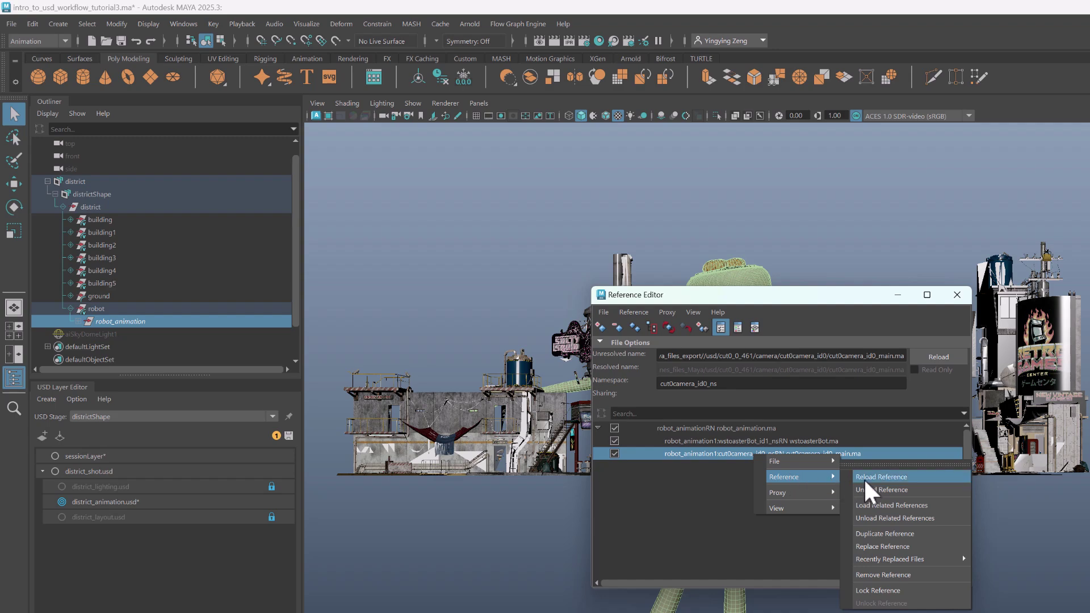
left_click(901, 488)
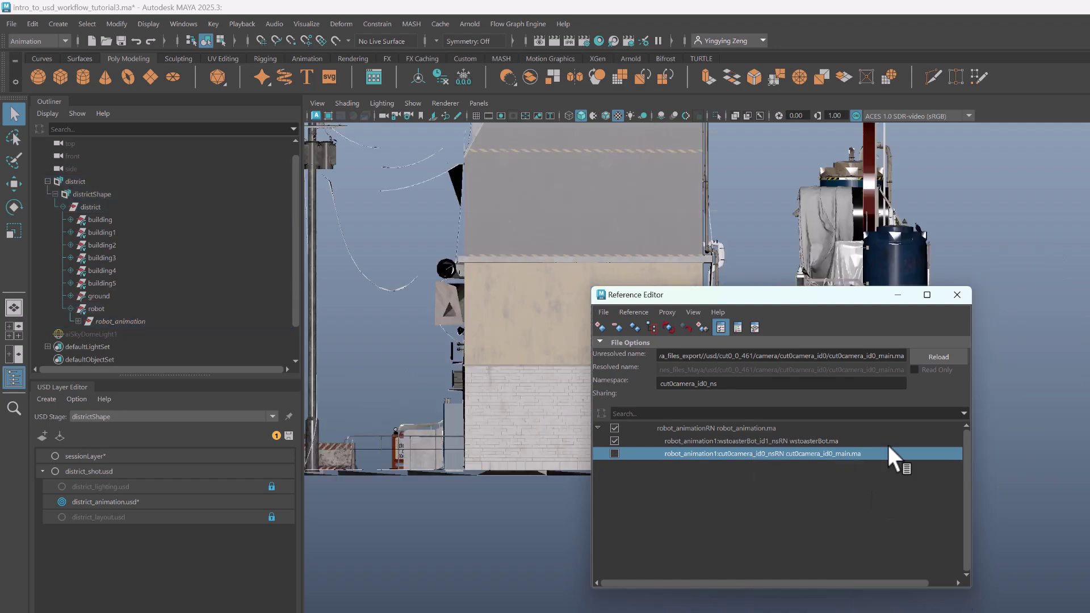
left_click(957, 295)
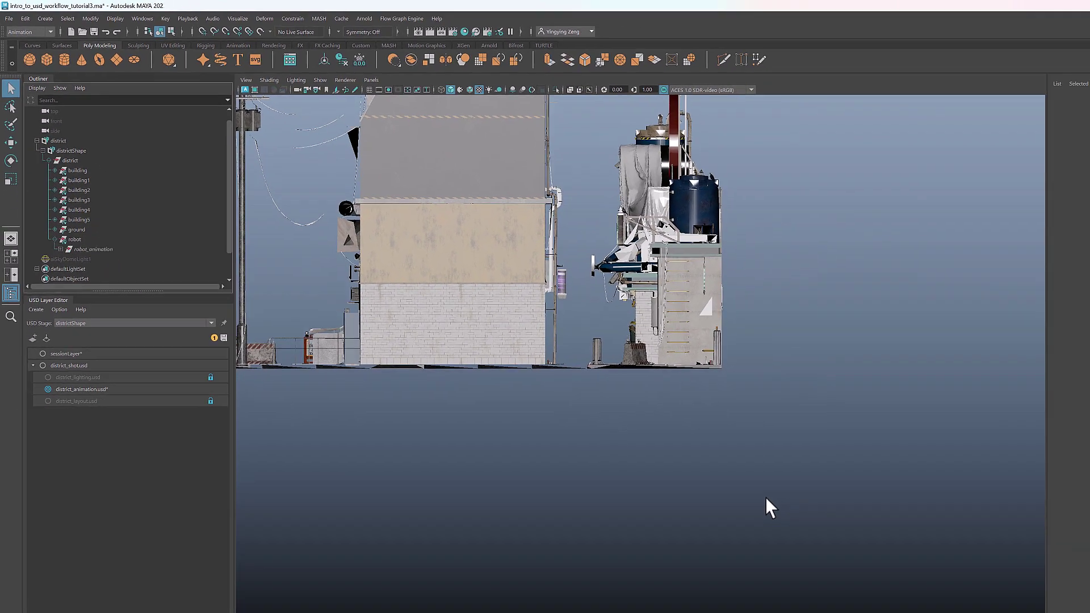
scroll(662, 424, "down", 5)
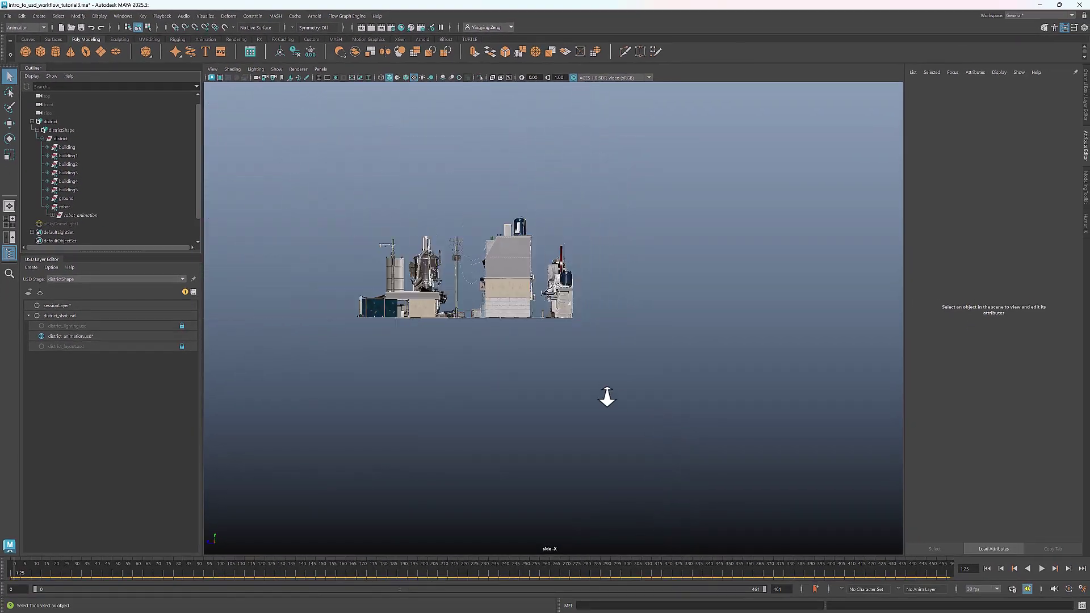
Switch the viewport to persp and start shrinking robot_animation toward the district's scale.
left_click(319, 68)
left_click(408, 76)
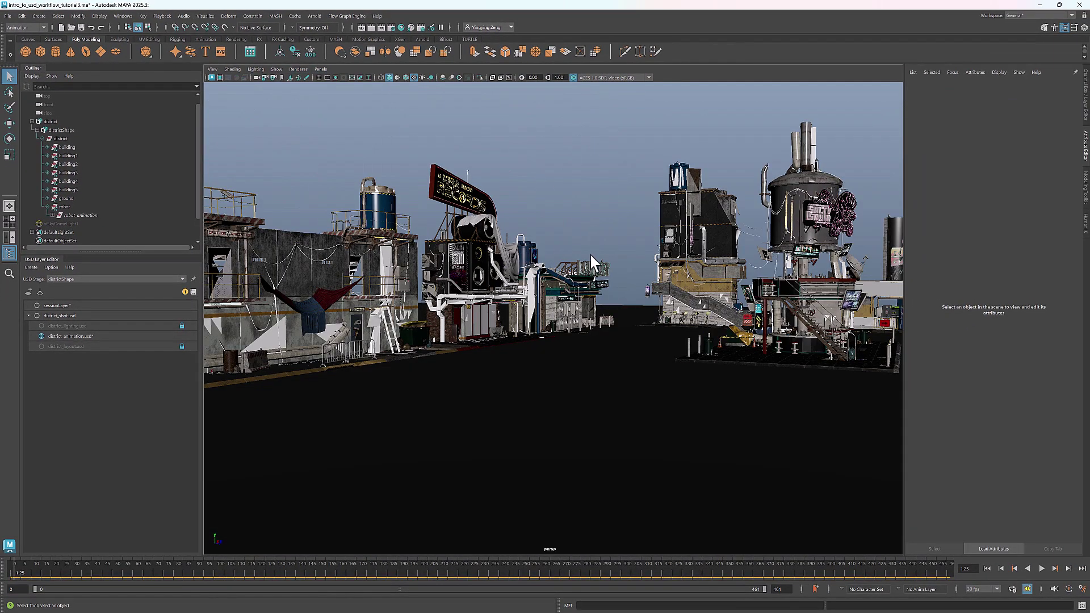
scroll(581, 326, "down", 10)
middle_click_drag(581, 327, 583, 365, "alt")
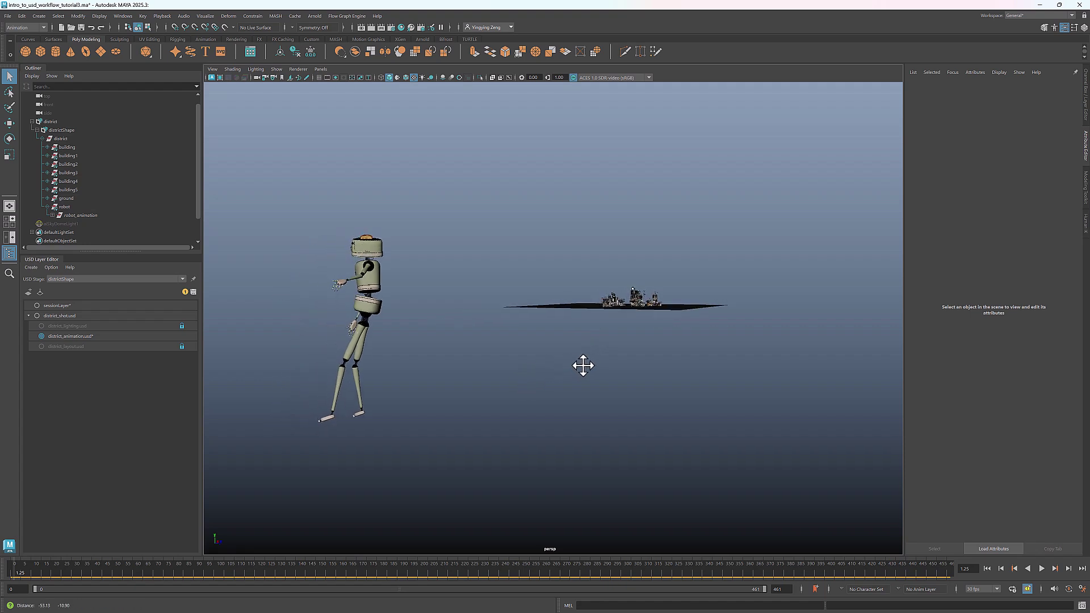
left_click(86, 216)
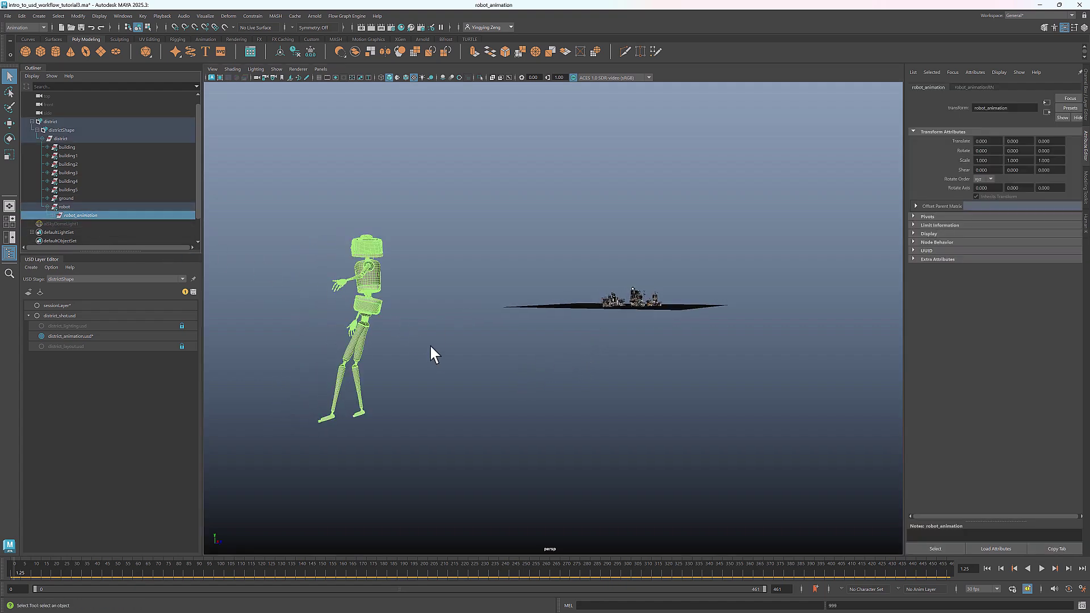
key("r")
middle_click_drag(436, 347, 632, 368)
Shrink the robot further and move it into the district street in the four-view layout.
key("space")
key("w")
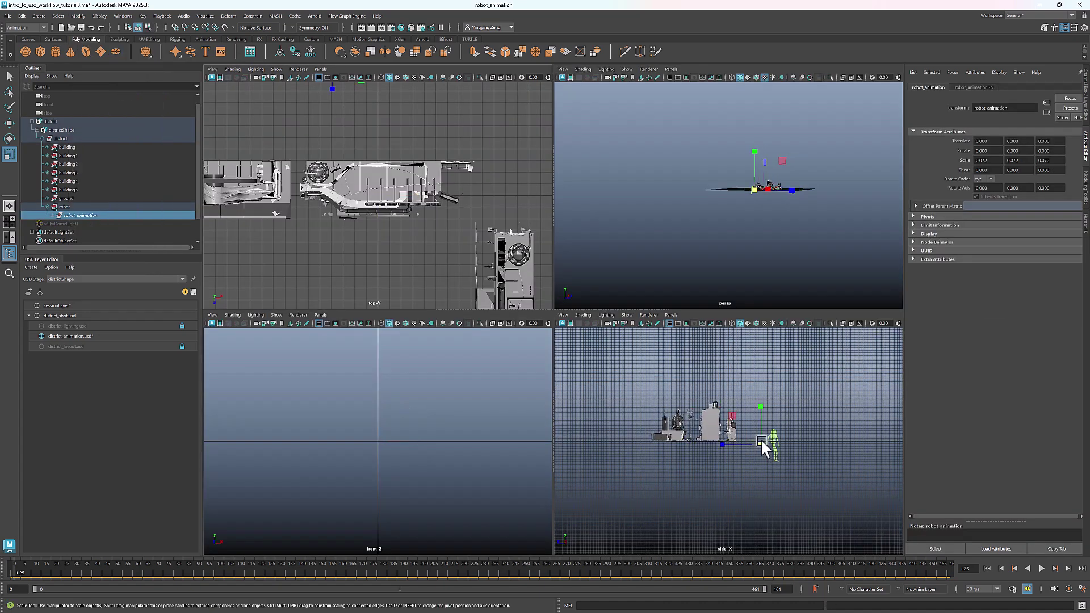
left_click_drag(788, 451, 610, 376)
key("f")
key("r")
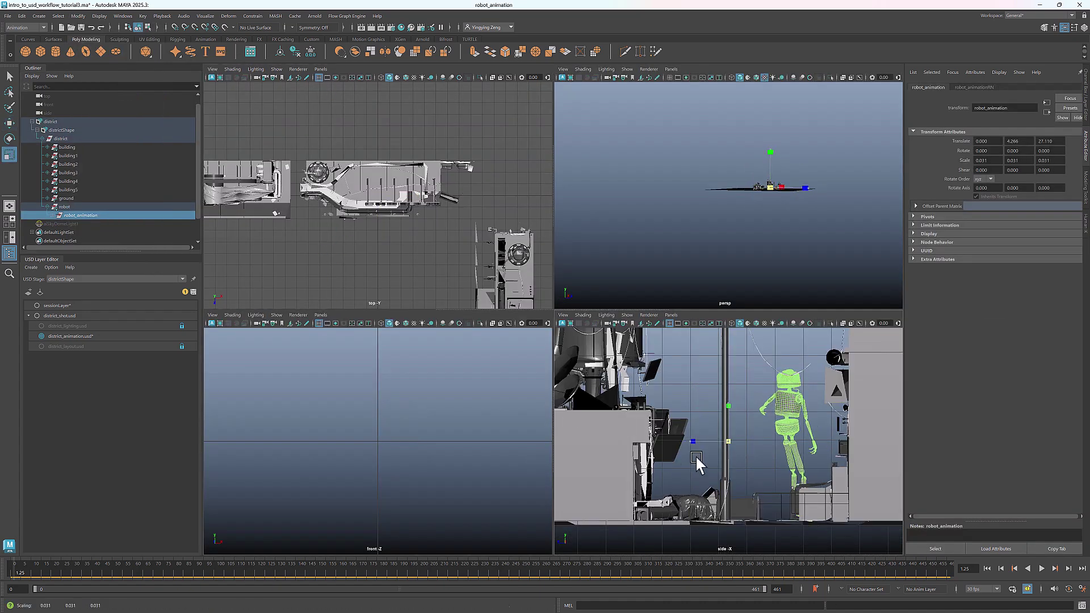
middle_click_drag(695, 454, 718, 410)
key("w")
left_click_drag(733, 266, 673, 271, "alt")
scroll(669, 392, "down", 4)
scroll(445, 494, "down", 5)
scroll(445, 470, "up", 3)
key("r")
key("w")
left_click_drag(457, 397, 457, 411)
Rotate the robot to face along the street in the full perspective view.
key("space")
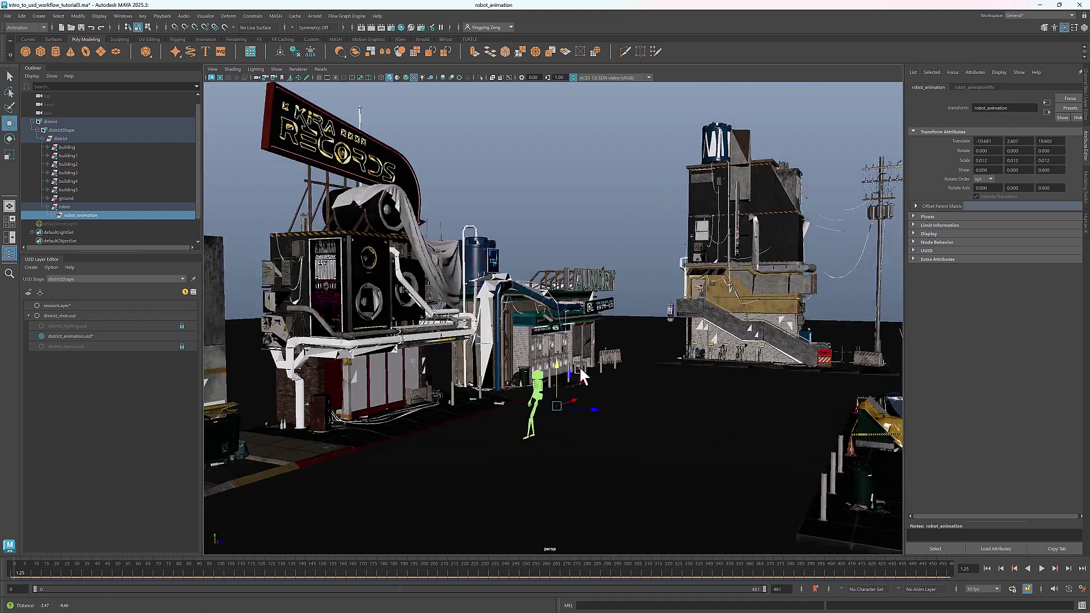
scroll(599, 397, "up", 3)
scroll(597, 390, "up", 3)
key("e")
left_click_drag(648, 352, 724, 277)
left_click(725, 279)
Play the robot's animation from the first frame, then return to frame 0.
left_click(1001, 568)
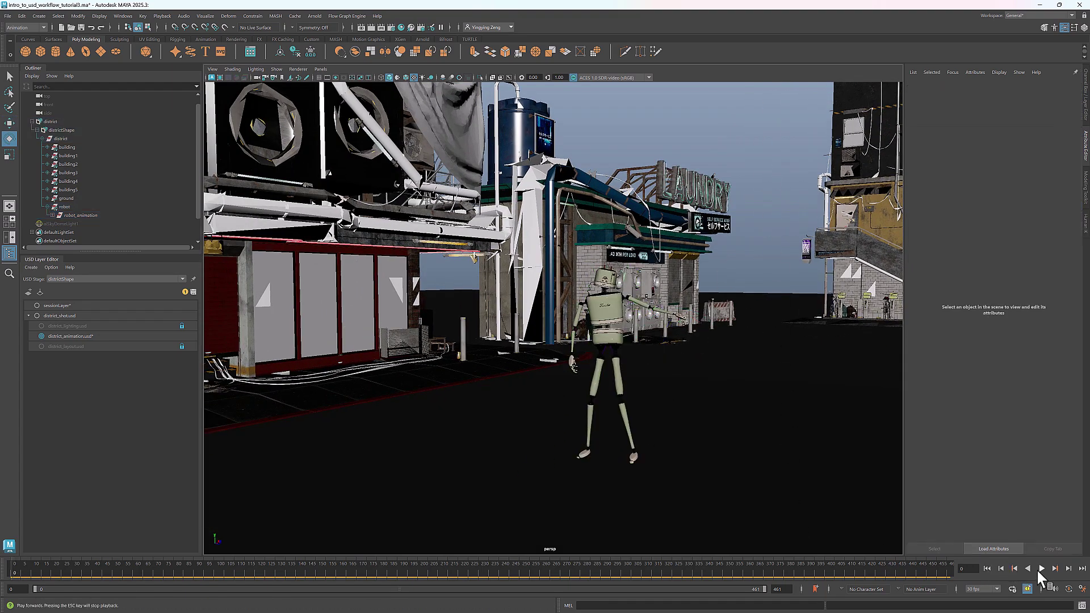
left_click(1041, 567)
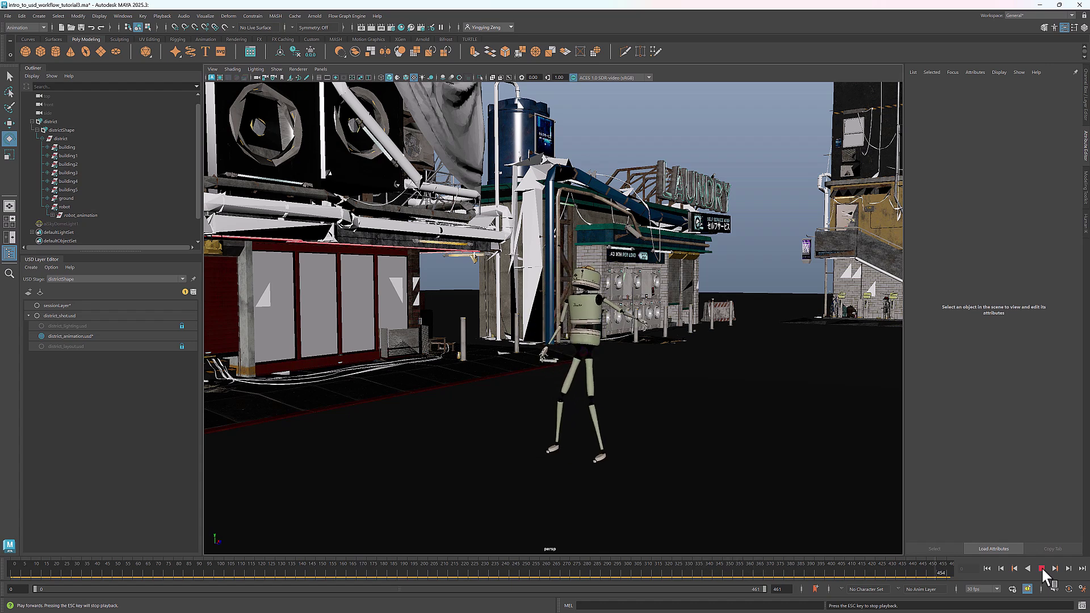
left_click(987, 568)
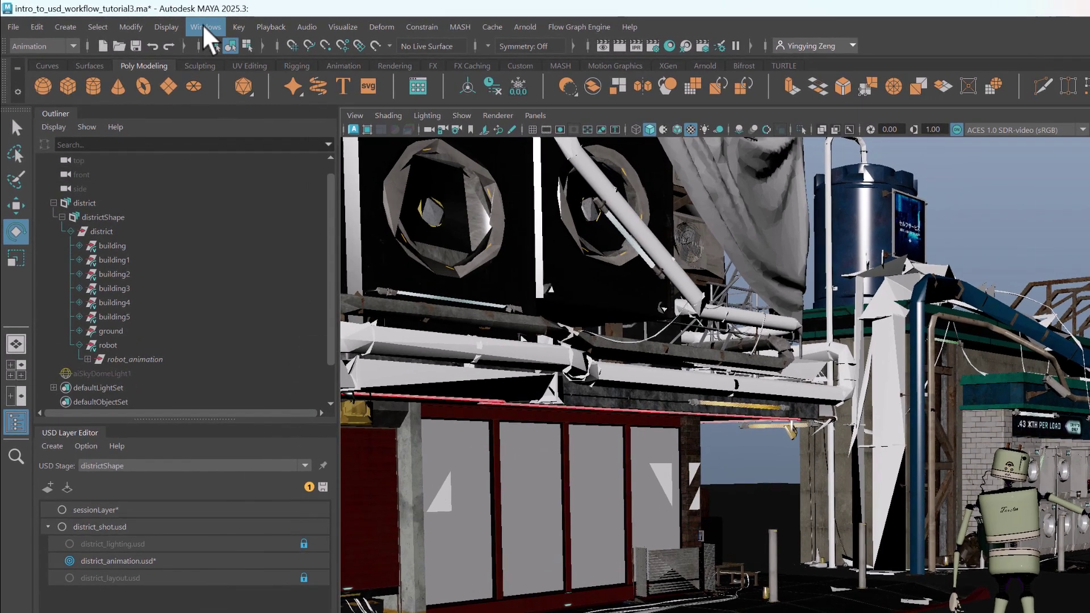
Enable 'Allow edits on referenced animation curves' in File References preferences and save.
left_click(204, 28)
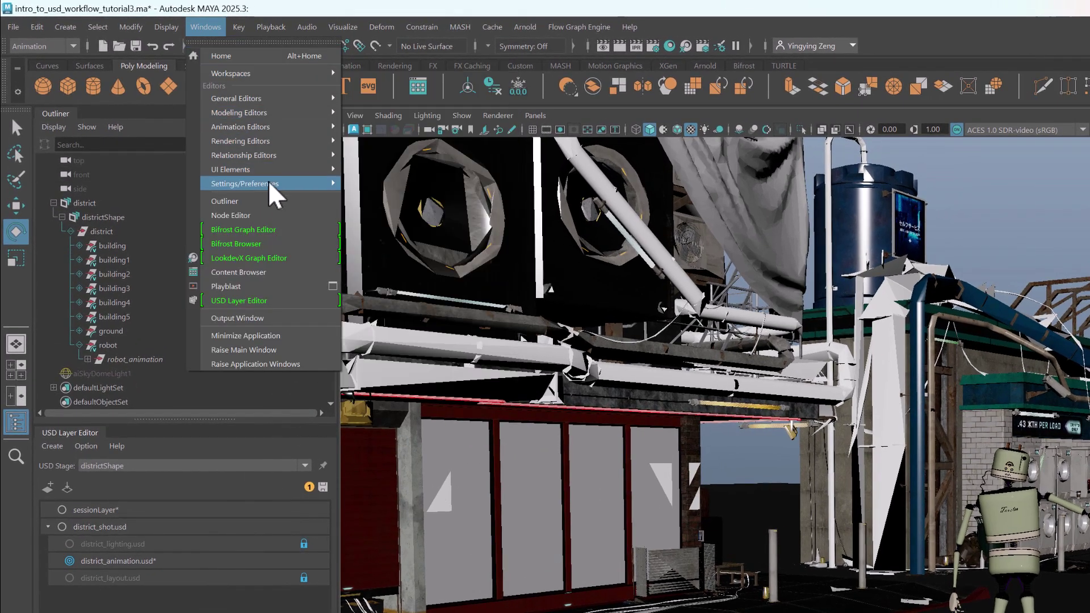
mouse_move(273, 193)
left_click(405, 201)
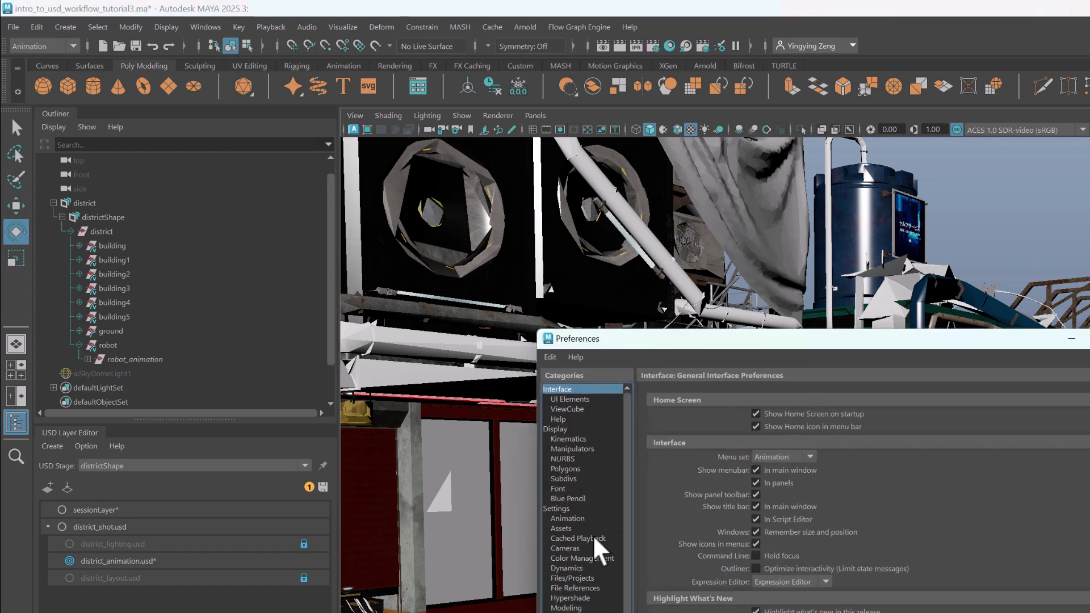
left_click(590, 588)
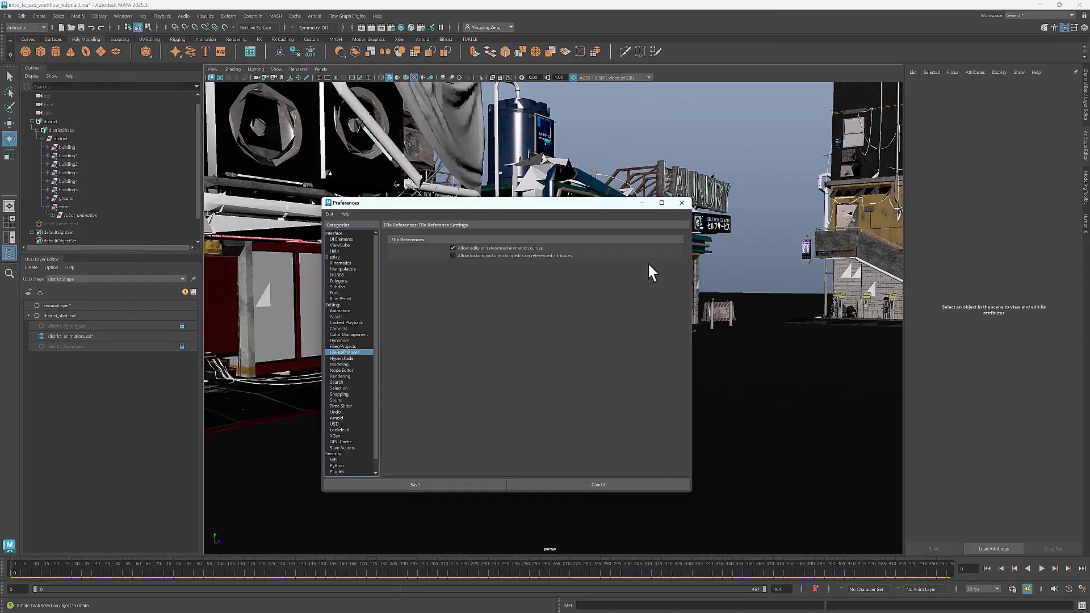
left_click(681, 202)
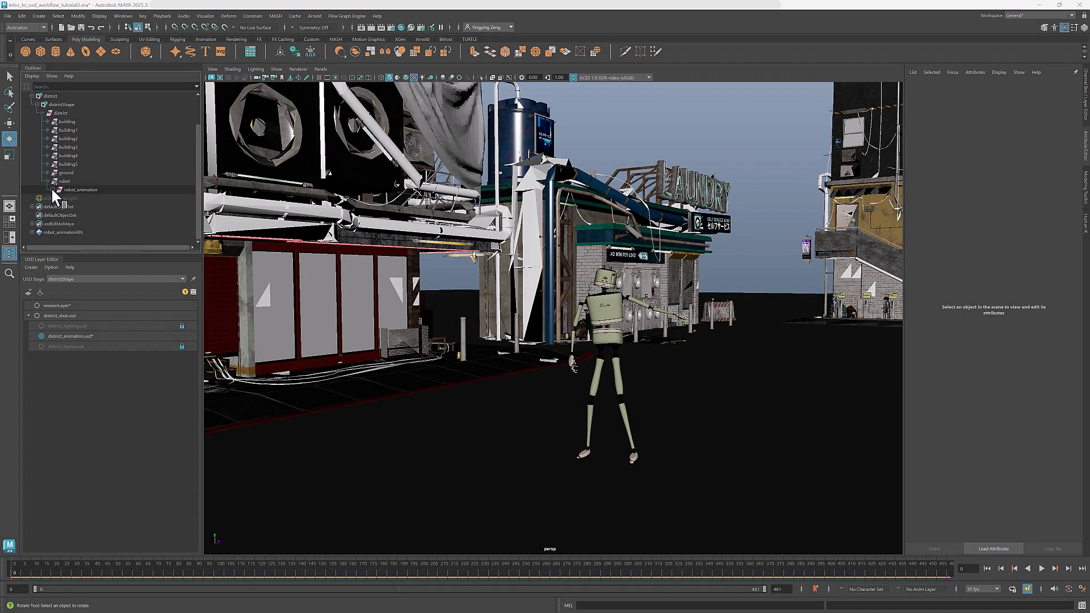
Expand robot_animation down to its armature and select the Hips joint.
left_click(52, 189)
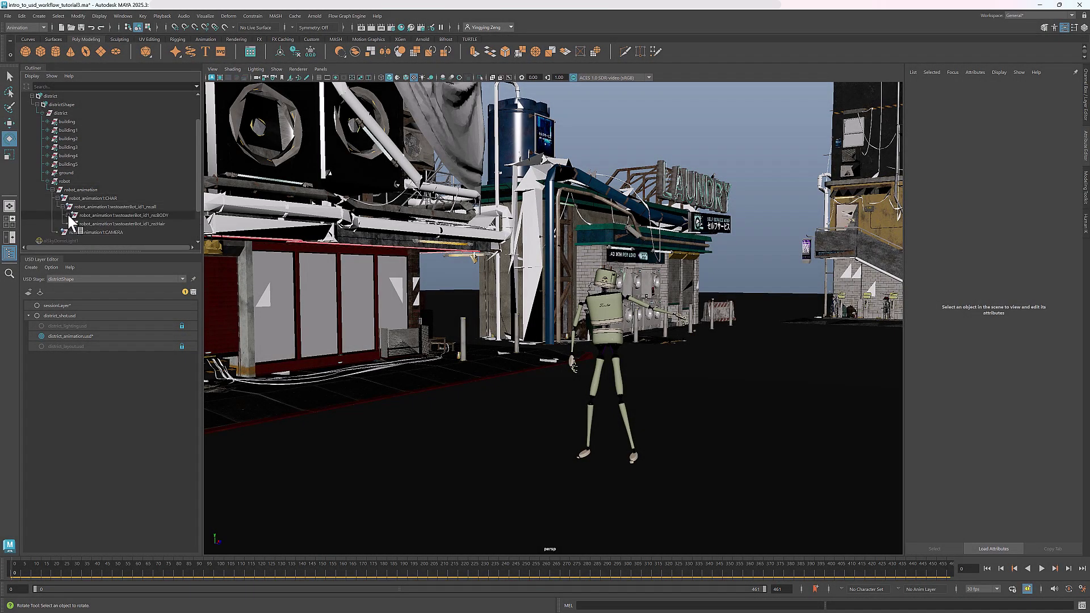
scroll(98, 195, "down", 3)
left_click(73, 156)
left_click(126, 164)
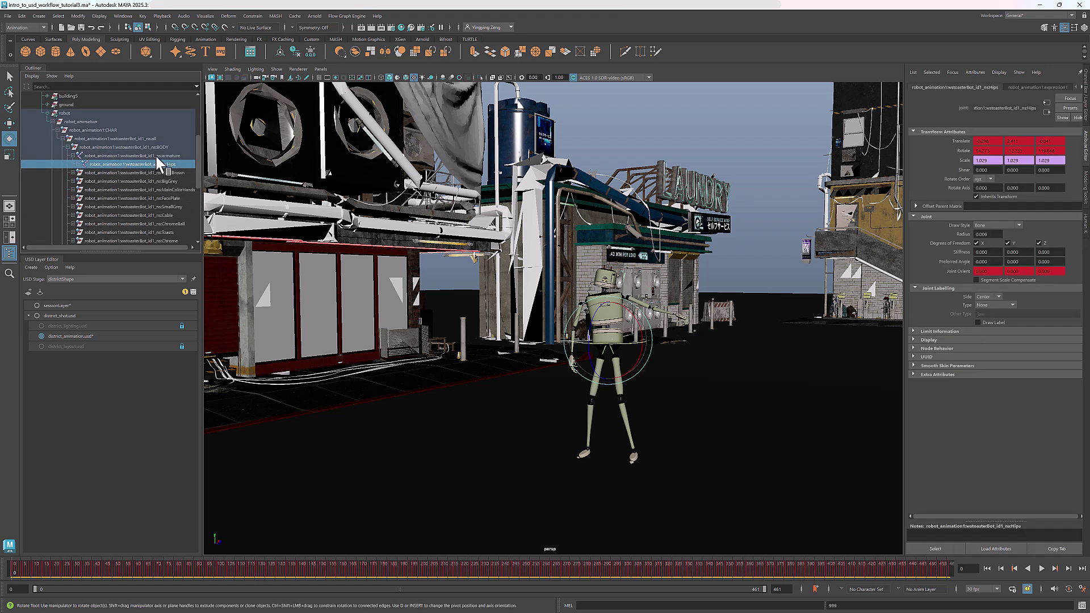
left_click(124, 16)
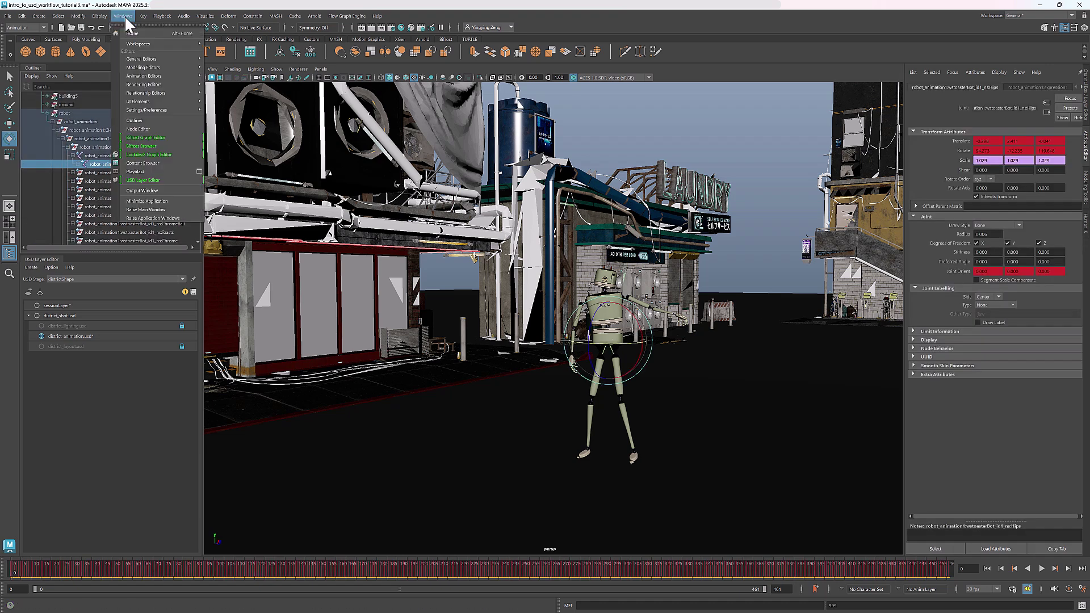
In the Graph Editor, select all the Hips keys and apply an Euler Filter.
mouse_move(143, 76)
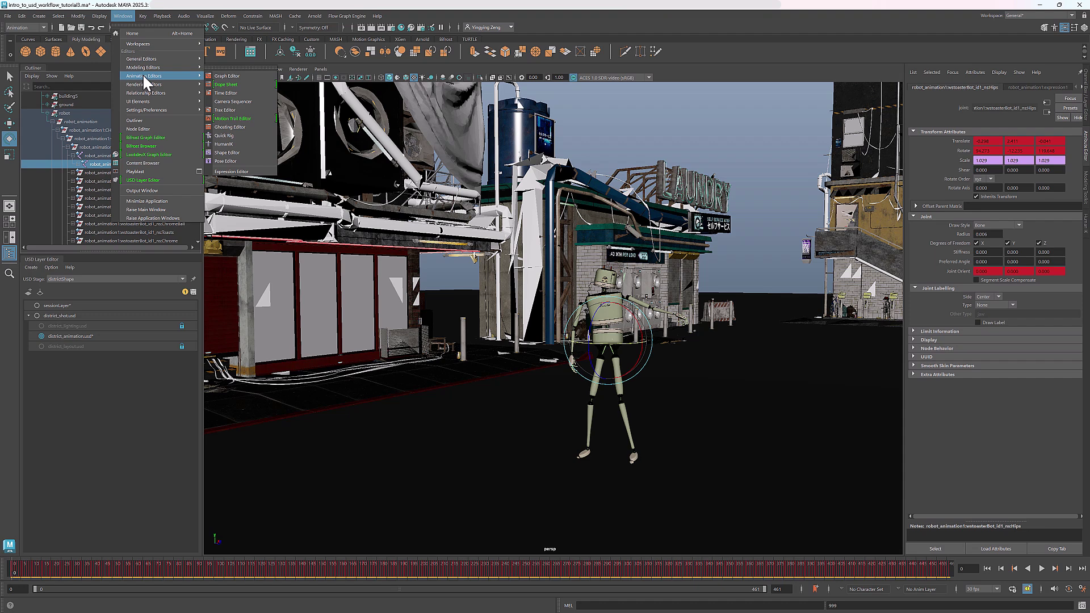
left_click(232, 76)
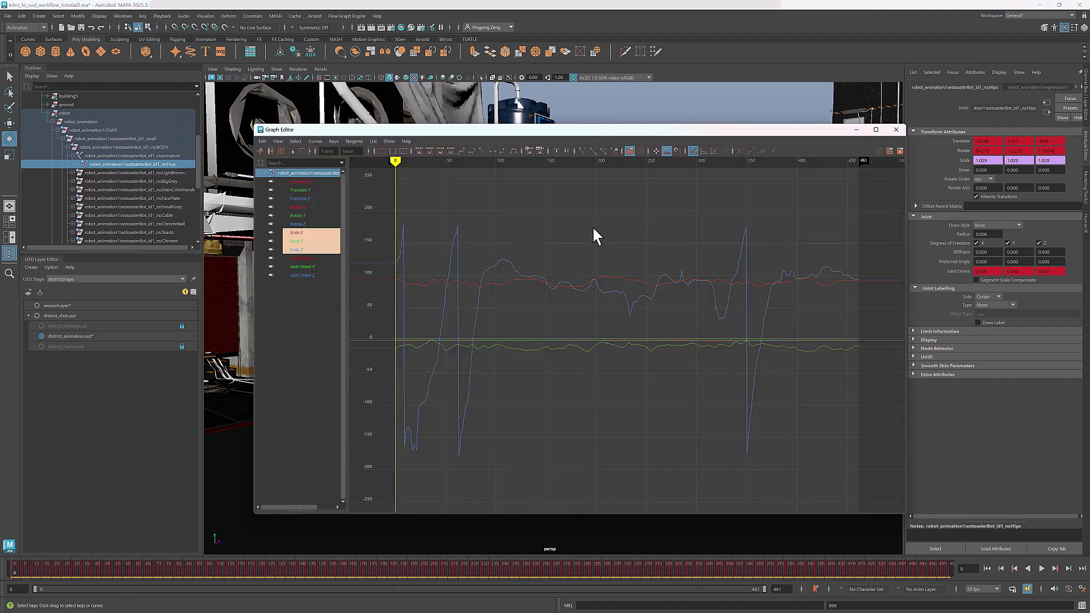
key("a")
left_click(291, 150)
left_click_drag(440, 199, 809, 406)
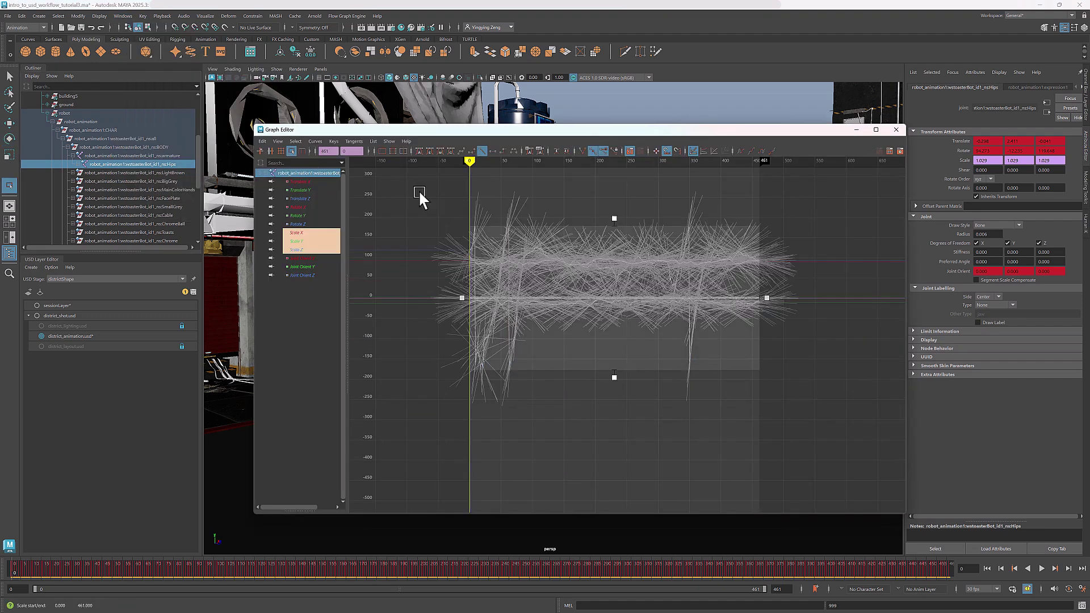
left_click(315, 141)
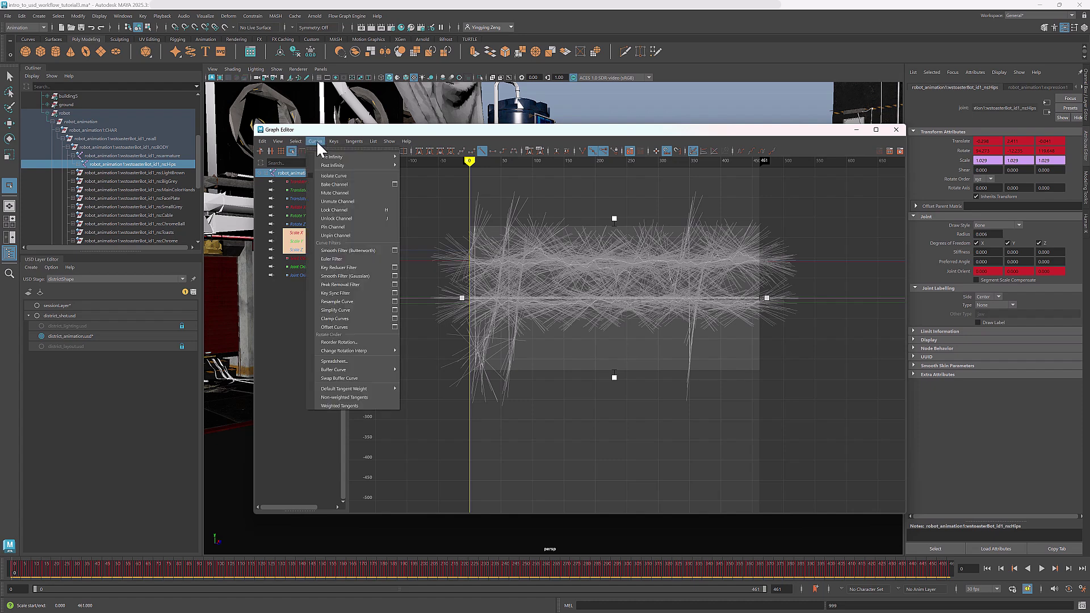
left_click(356, 259)
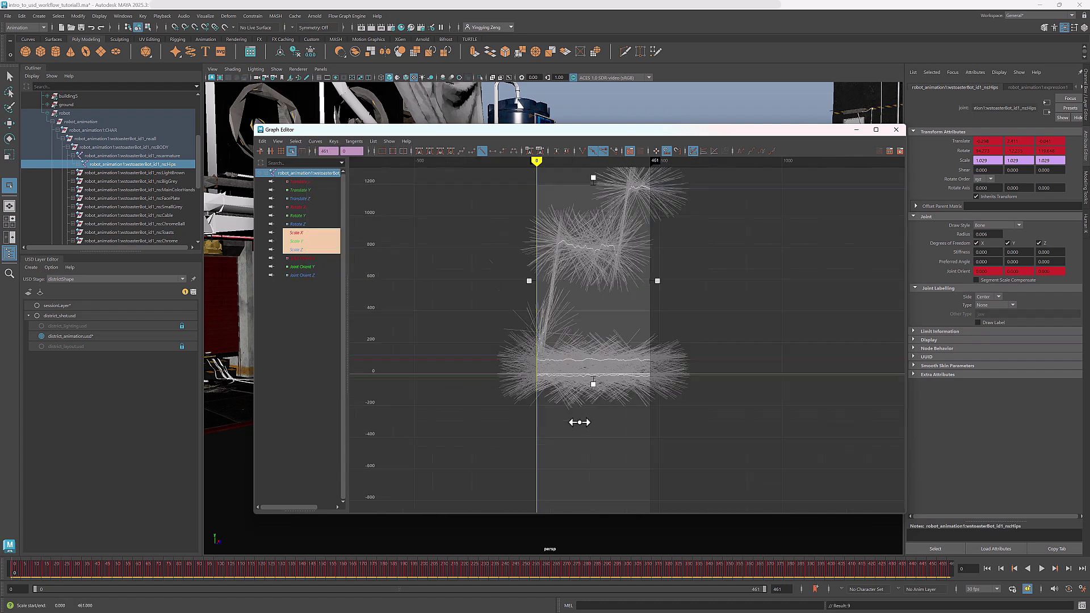
Reselect all keys, apply the Butterworth Smooth Filter, and close the Graph Editor.
left_click_drag(478, 205, 695, 454)
left_click(315, 141)
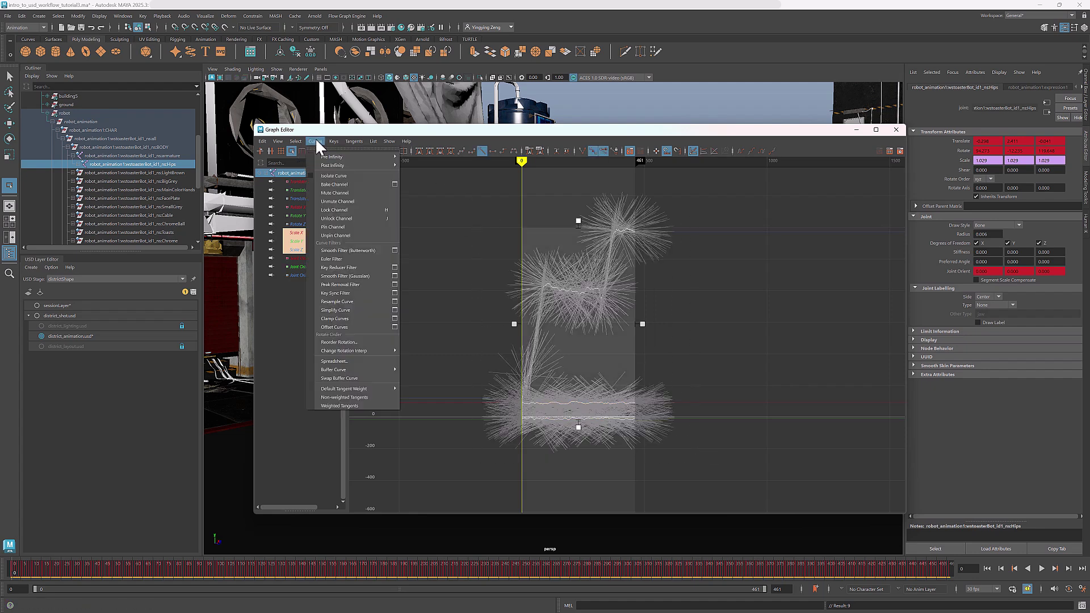
left_click(365, 250)
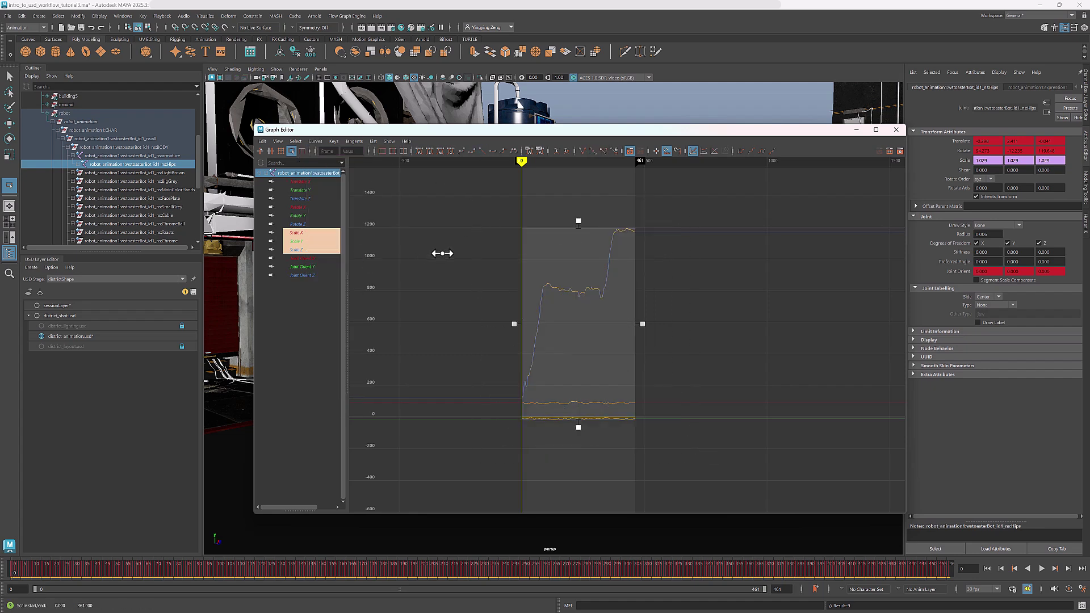
left_click(896, 130)
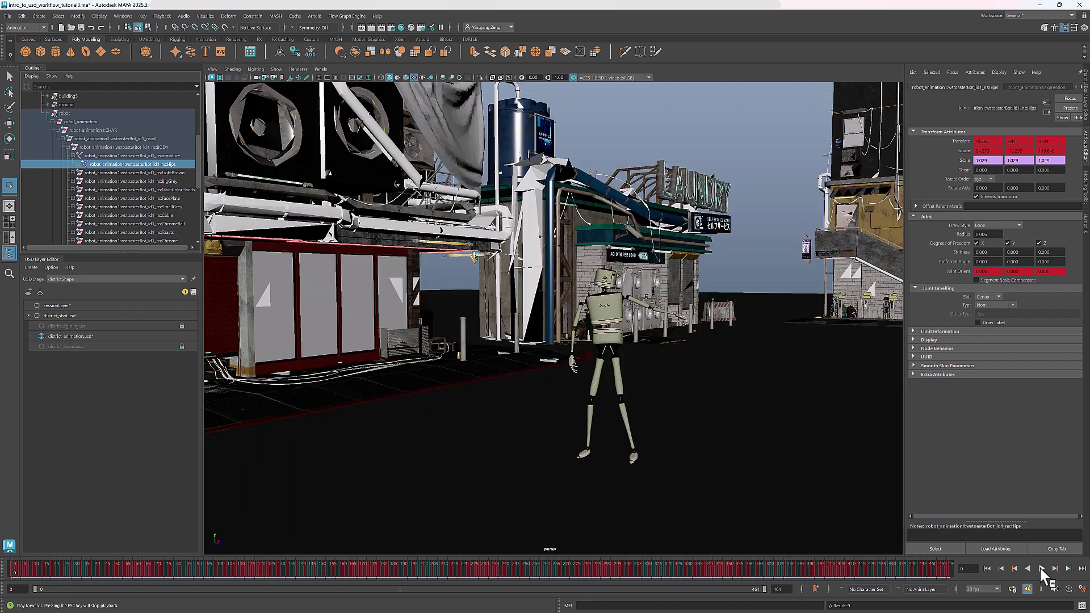
Play the smoothed robot dance, stop at frame 0, and collapse robot_animation in the Outliner.
left_click(1041, 568)
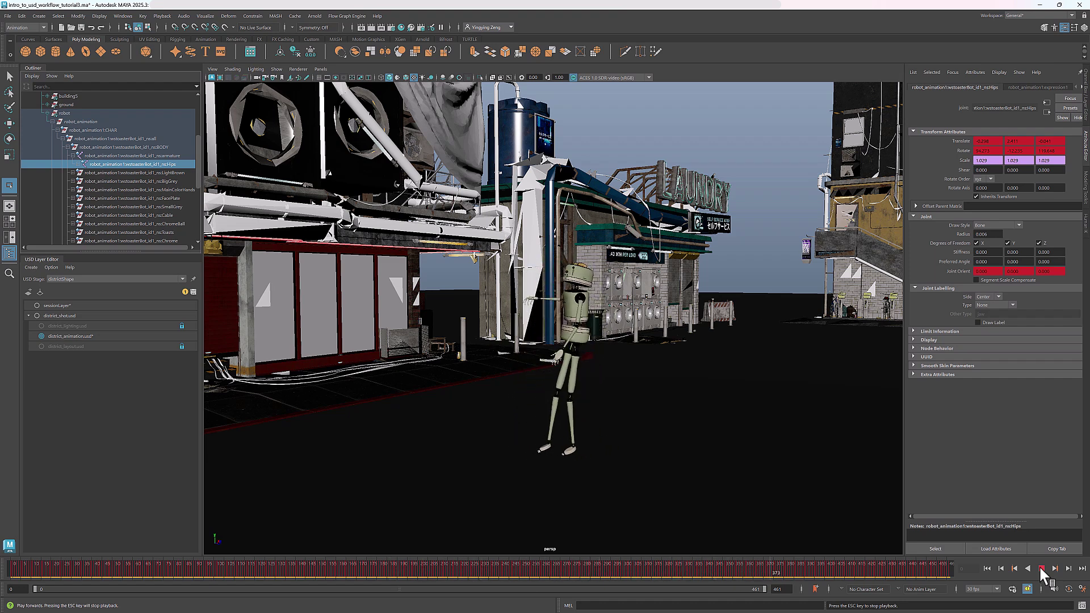
left_click(1041, 567)
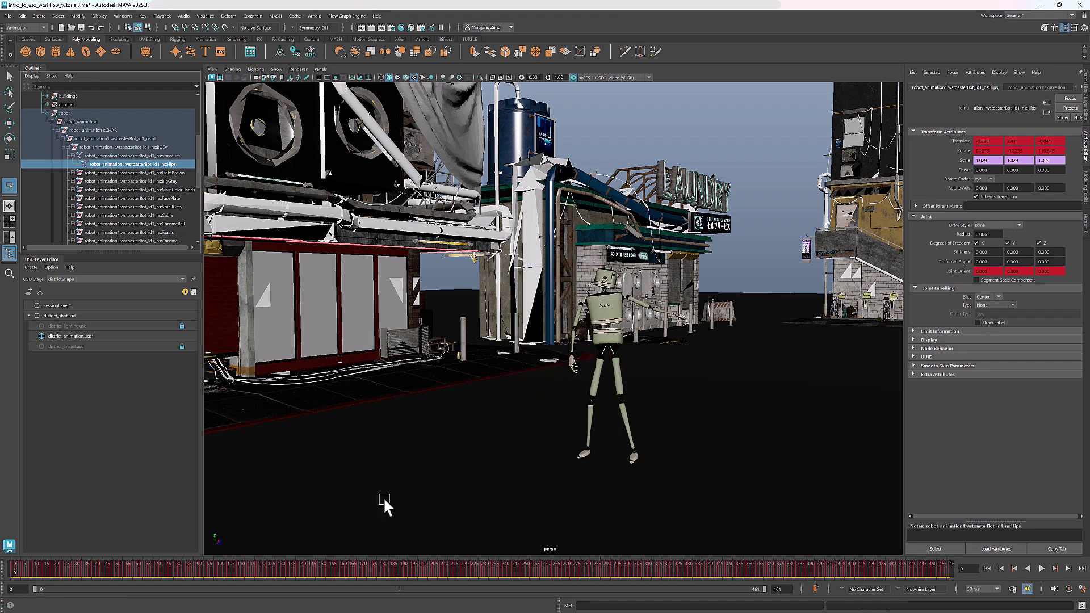
left_click(52, 121)
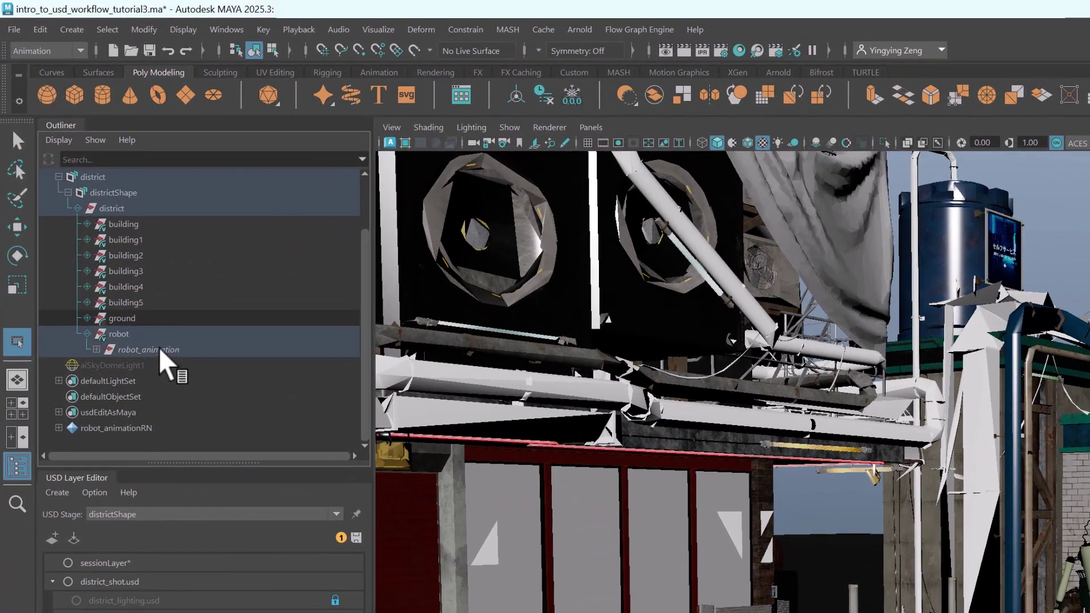
Cache the robot reference to USD with animation frames 36–461, saved as robot_animation.usd.
right_click(85, 189)
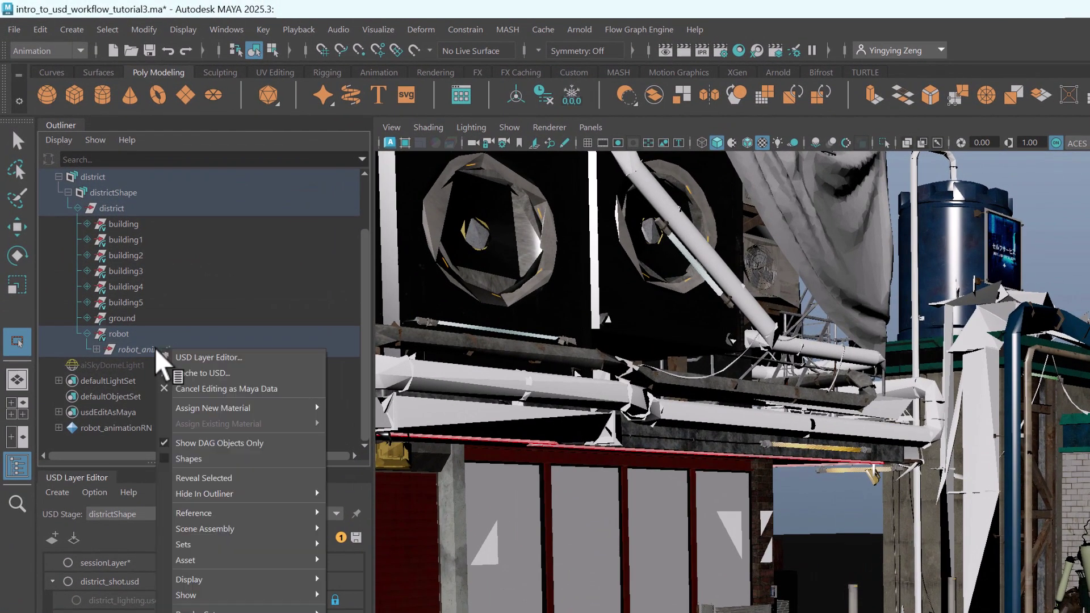
left_click(203, 374)
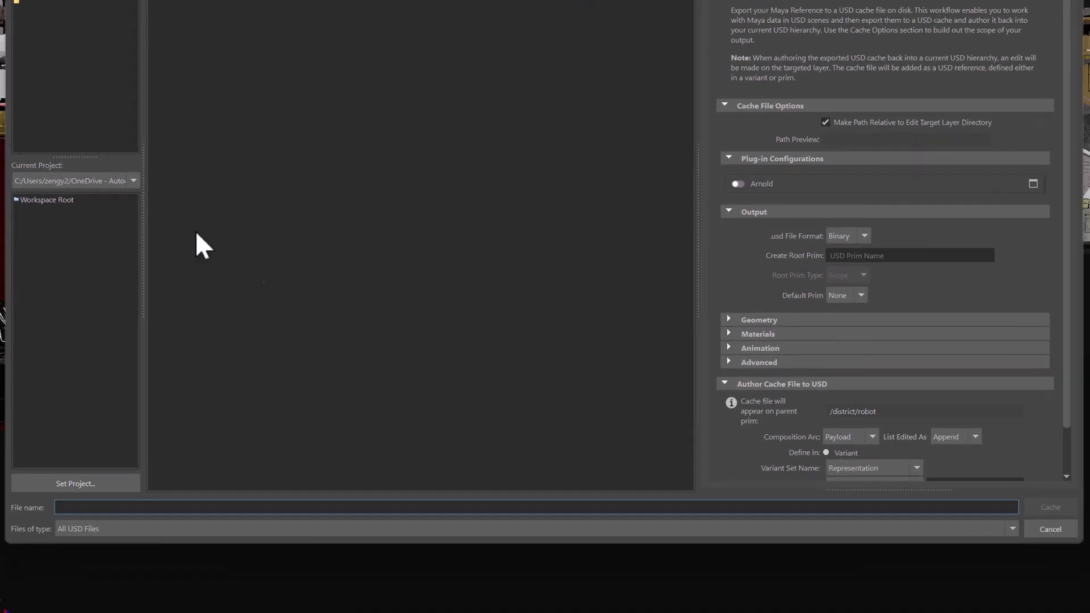
left_click(729, 348)
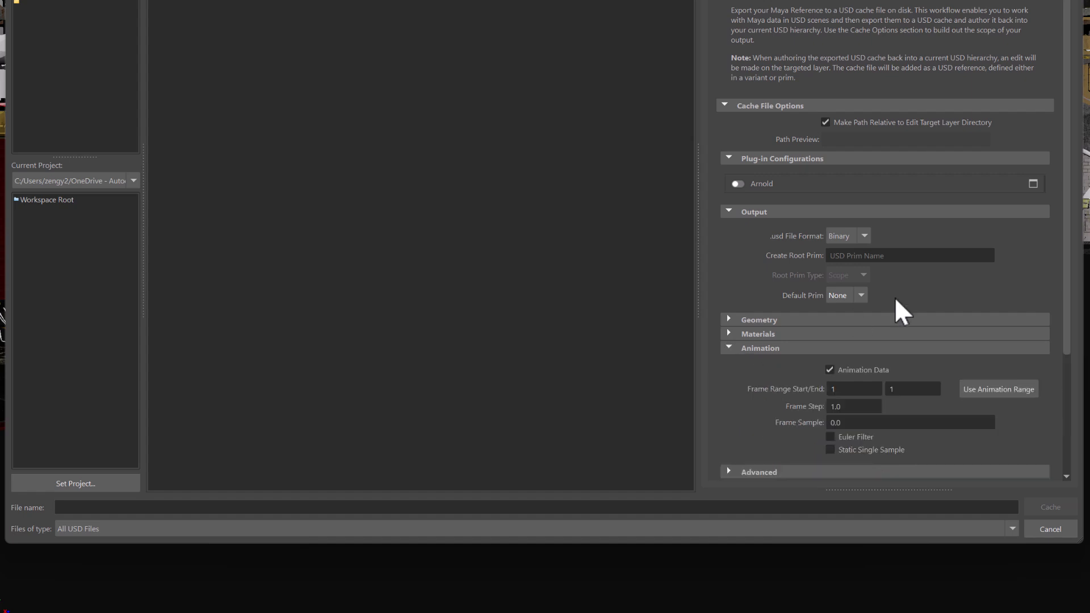
scroll(897, 295, "down", 5)
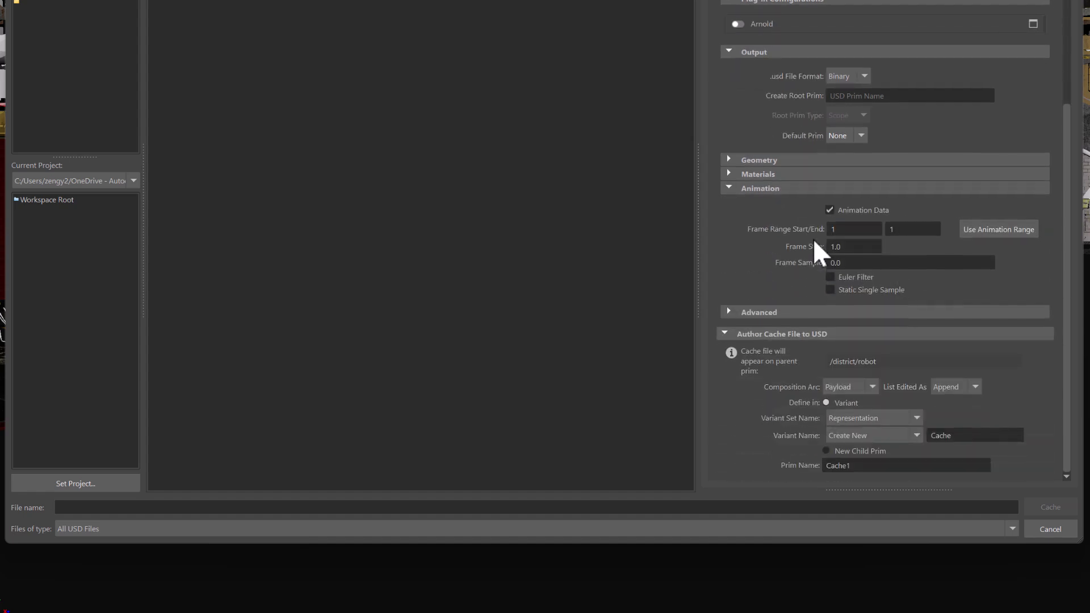
double_click(831, 230)
type("36")
double_click(903, 230)
type("461")
left_click(104, 506)
type("robot_animation.usd")
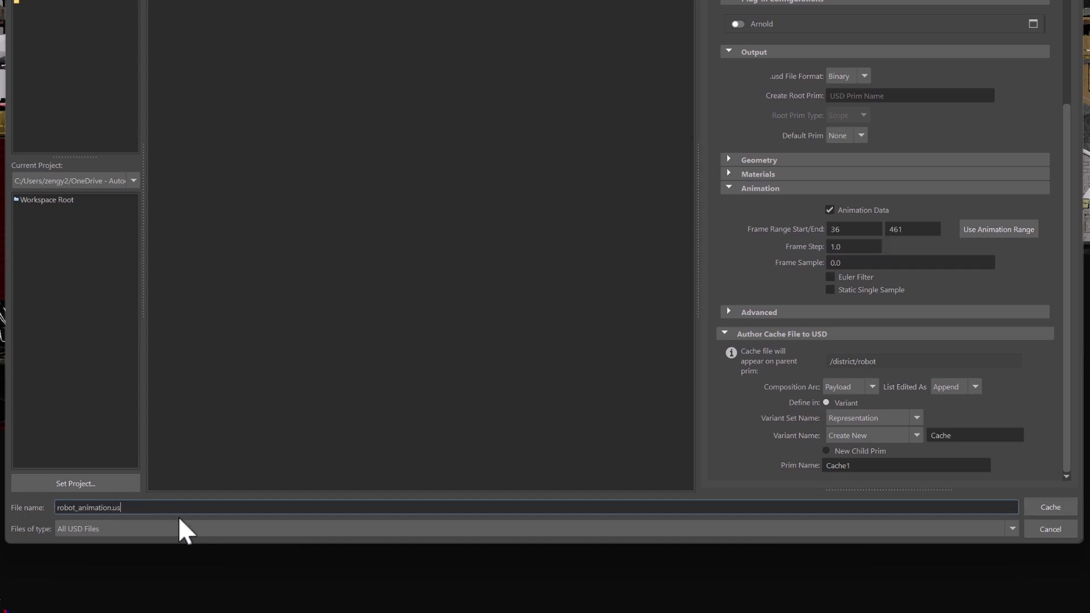
left_click(1050, 507)
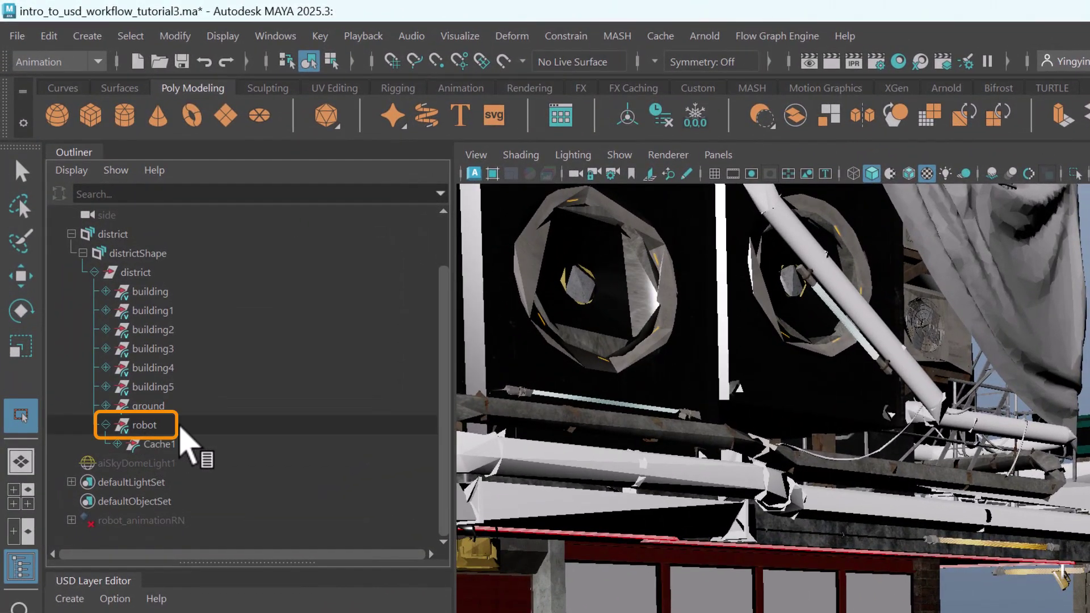
Switch the robot prim's Representation variant to MayaReference and orbit around the street to view it.
right_click(181, 430)
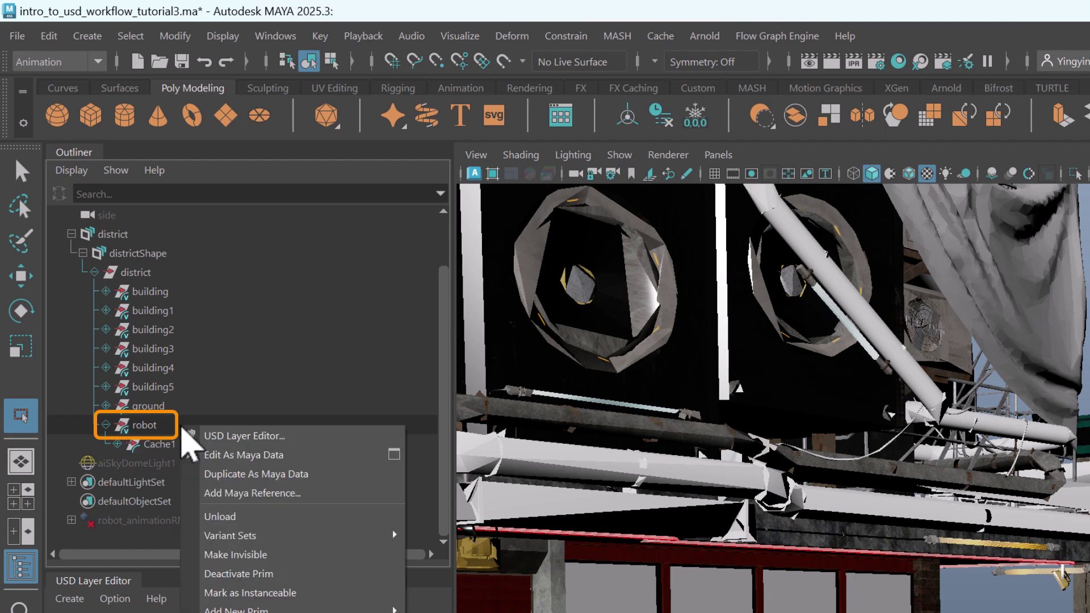
mouse_move(329, 535)
mouse_move(469, 536)
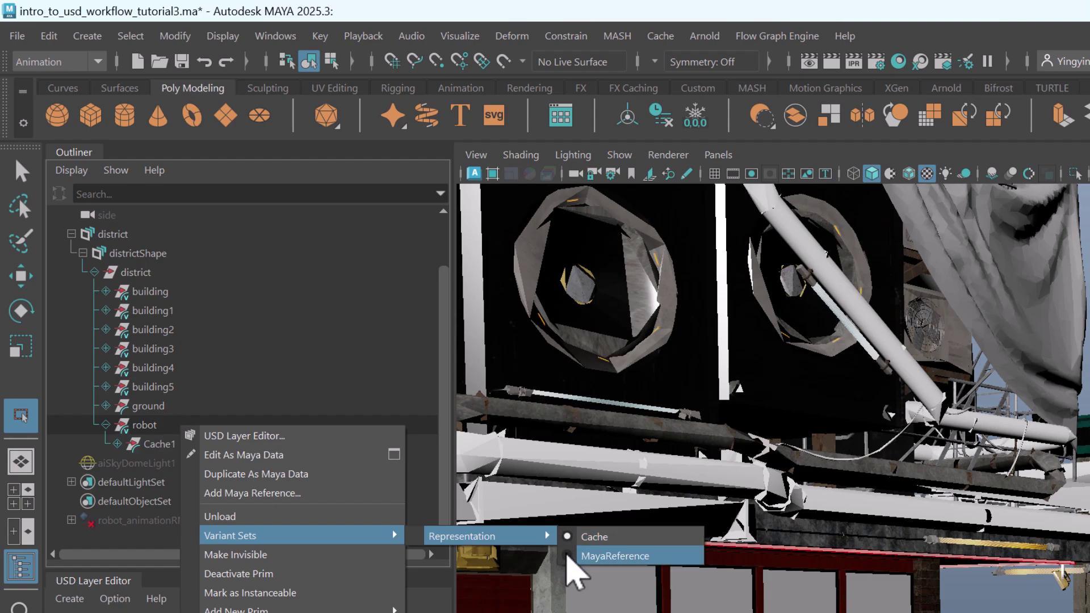
left_click(568, 555)
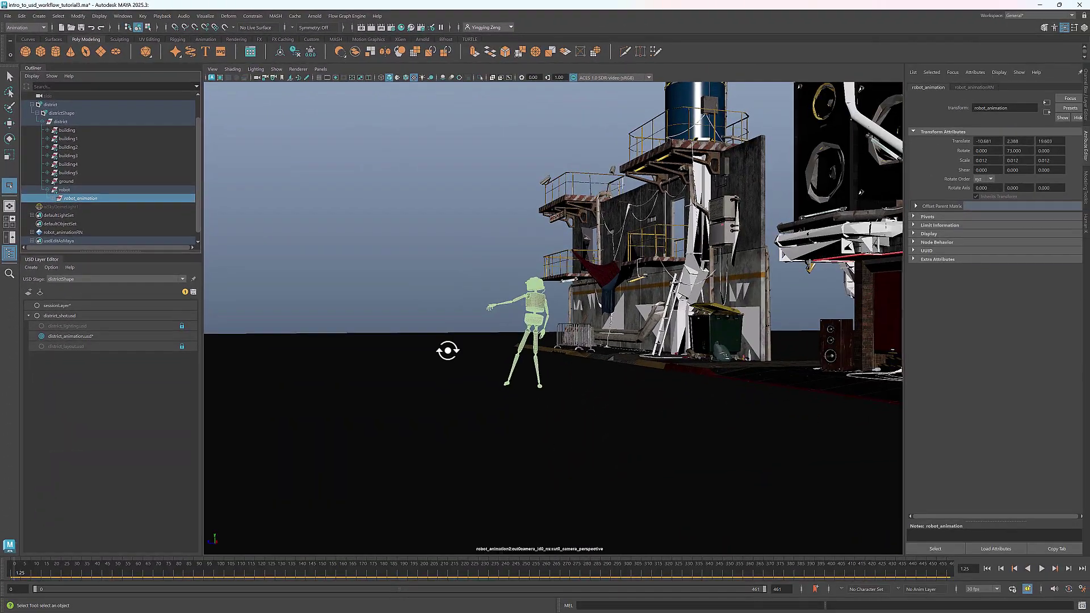
left_click_drag(1003, 612, 1089, 612, "alt")
left_click_drag(543, 354, 682, 344, "alt")
left_click(682, 344)
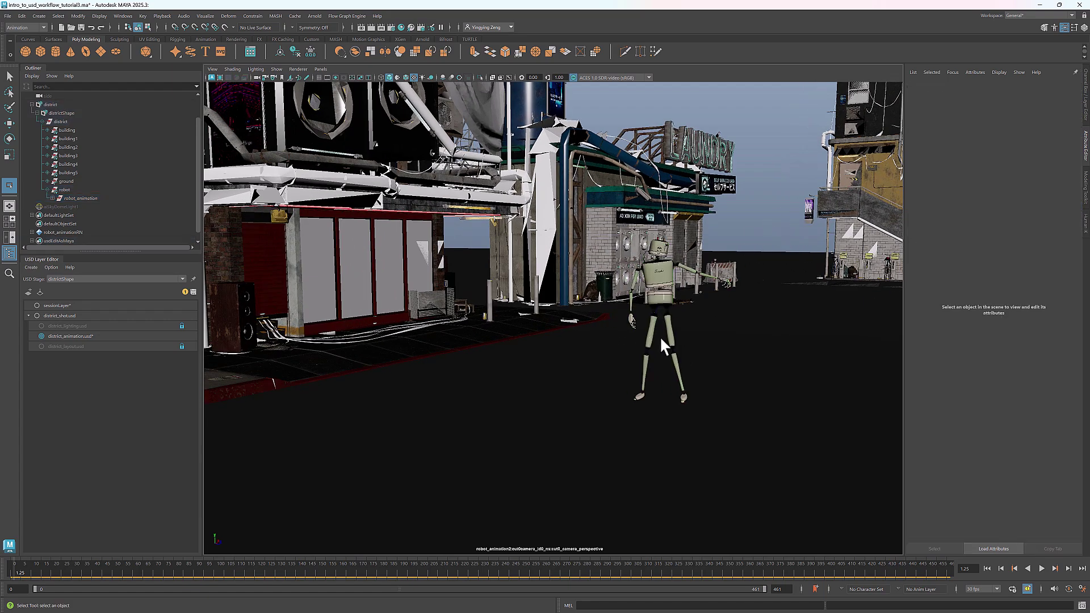
Switch the robot's Representation variant back to Cache and check the cached robot.
right_click(88, 190)
mouse_move(116, 213)
mouse_move(189, 215)
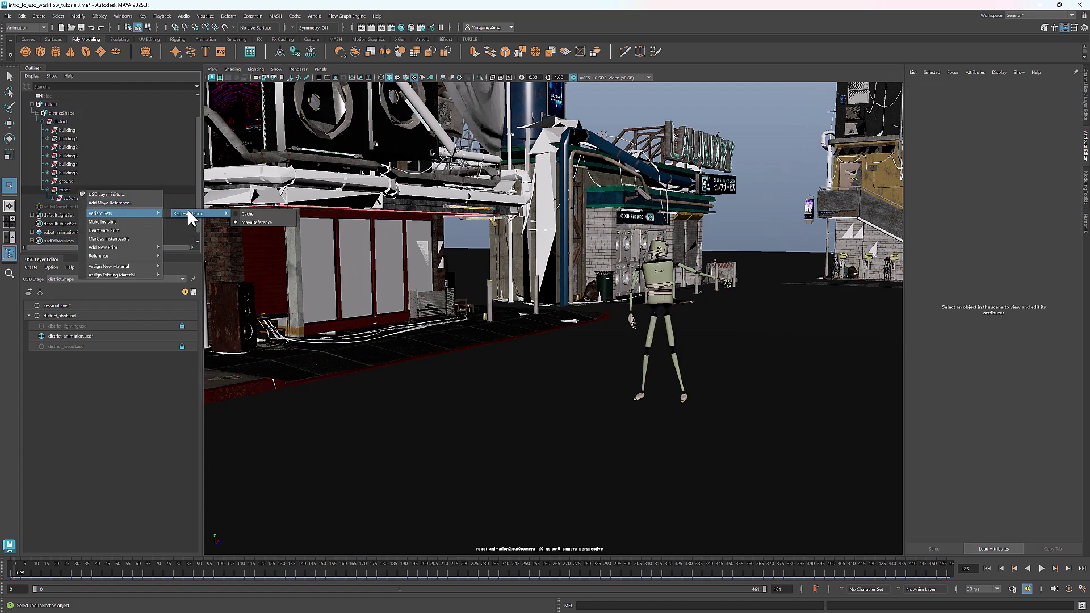
left_click(233, 213)
left_click_drag(683, 360, 438, 389, "alt")
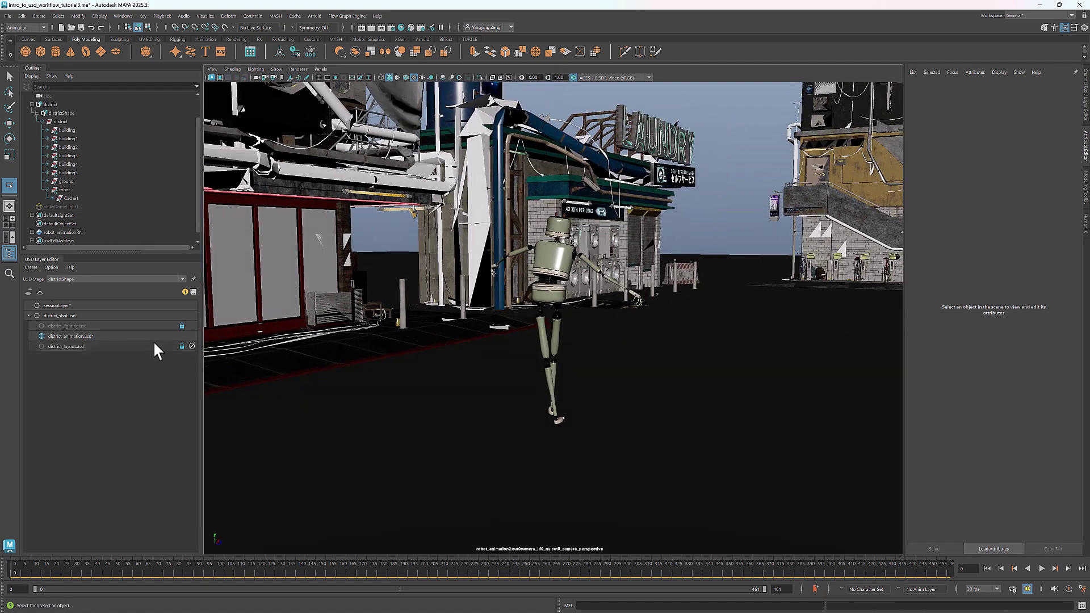
Save the stage, overwriting district_animation.usd.
left_click(193, 291)
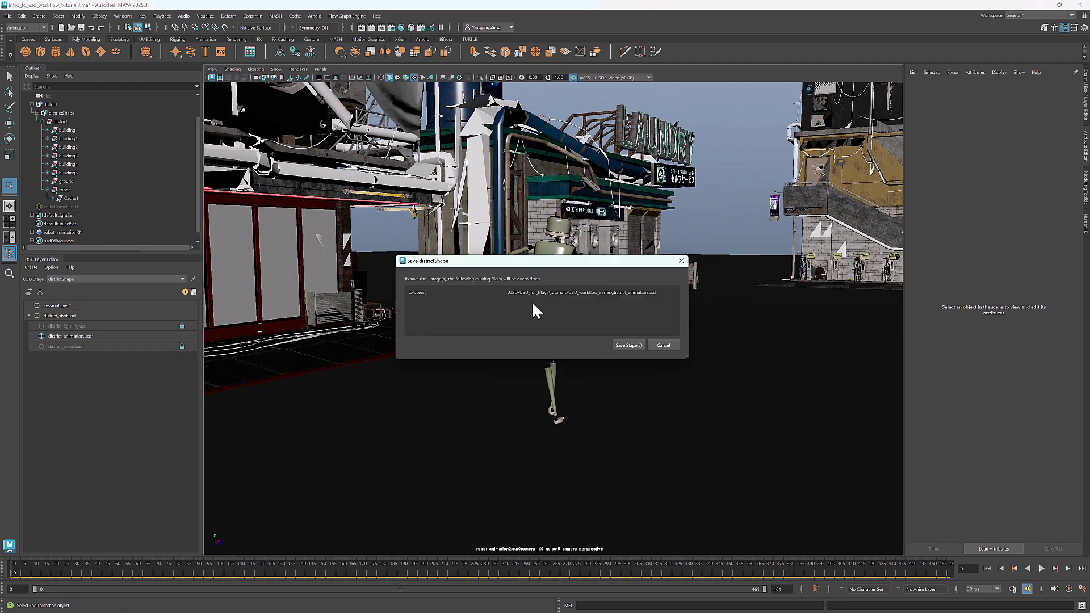
left_click(628, 345)
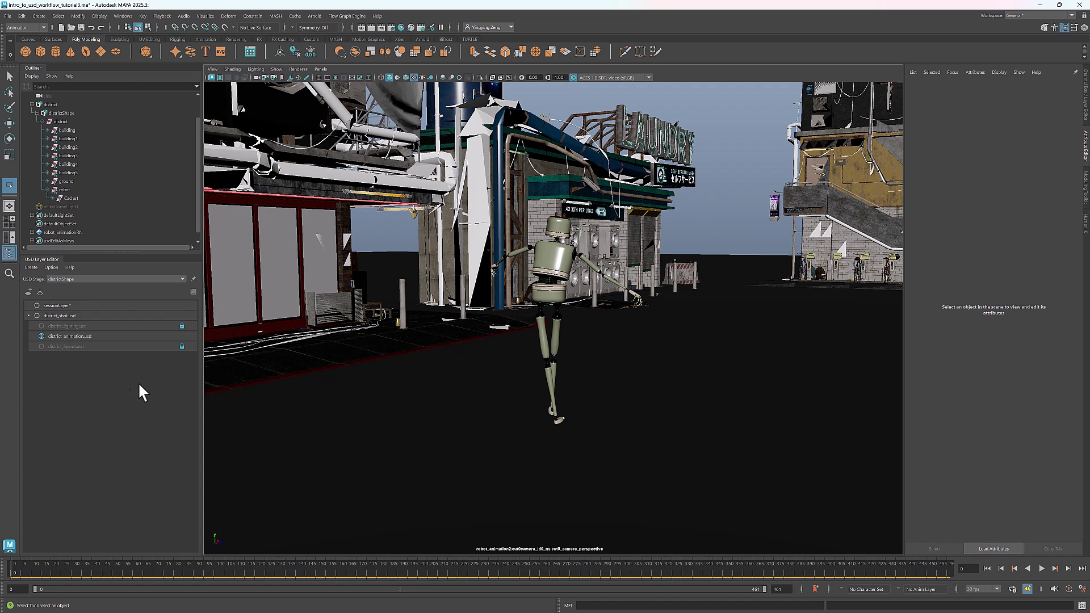
Make district_layout.usd the edit target layer and bring up the Script Editor.
left_click(179, 346)
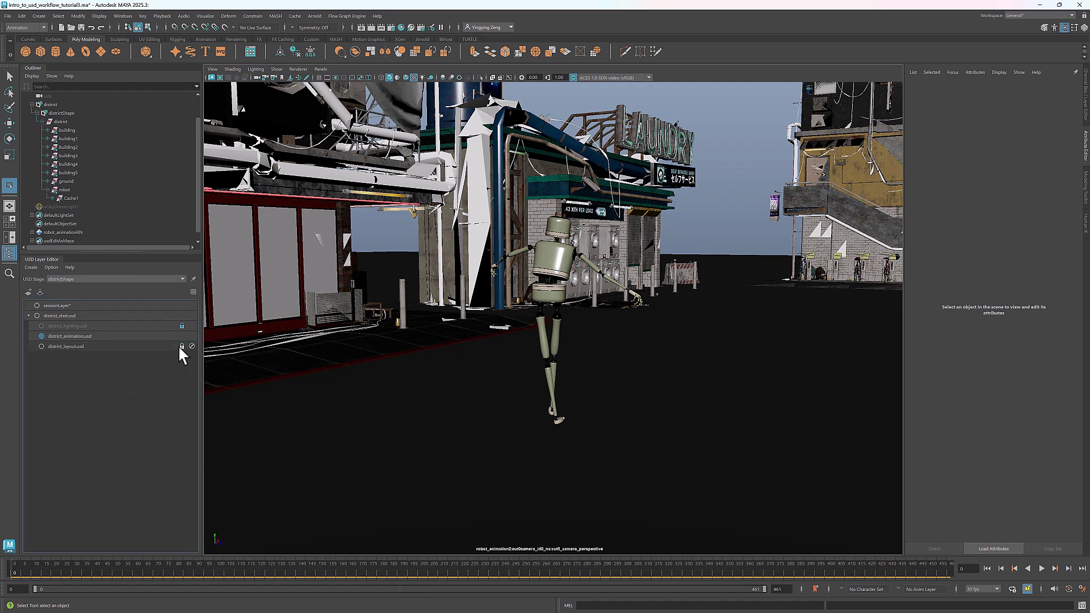
left_click(41, 346)
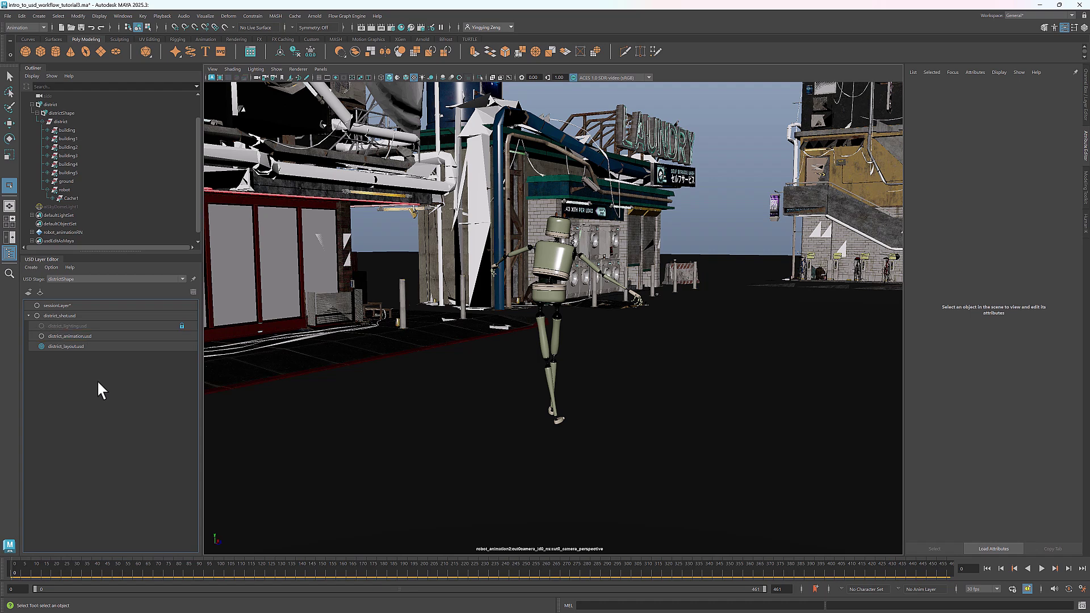
left_click(1082, 605)
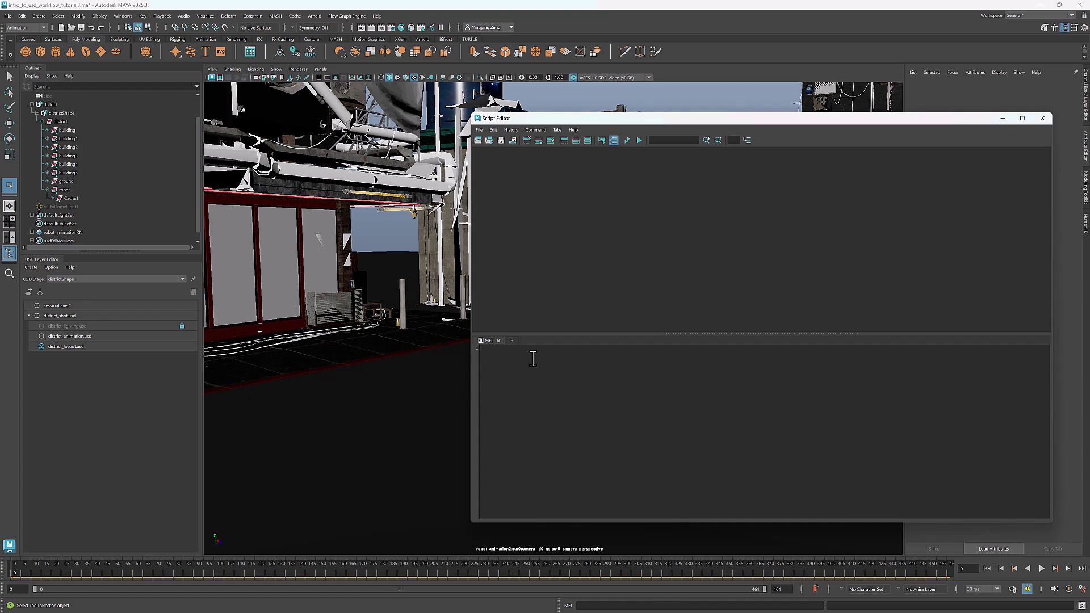
Lock district_animation.usd with a lockLayer MEL command, then test unlocking it with value 0.
key("ctrl+v")
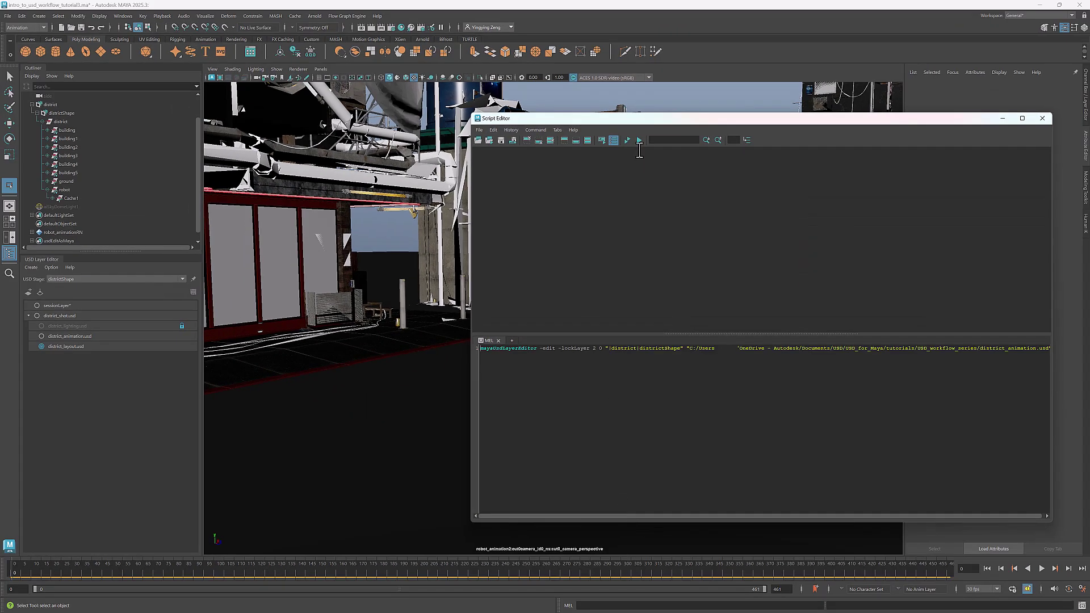
left_click(639, 139)
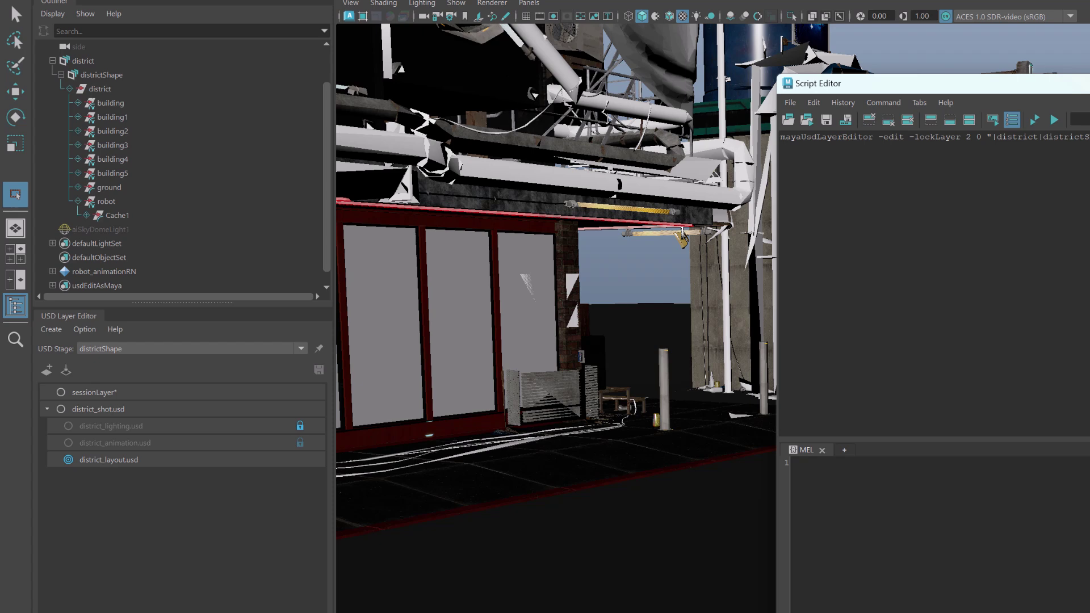
key("ctrl+v")
left_click(980, 462)
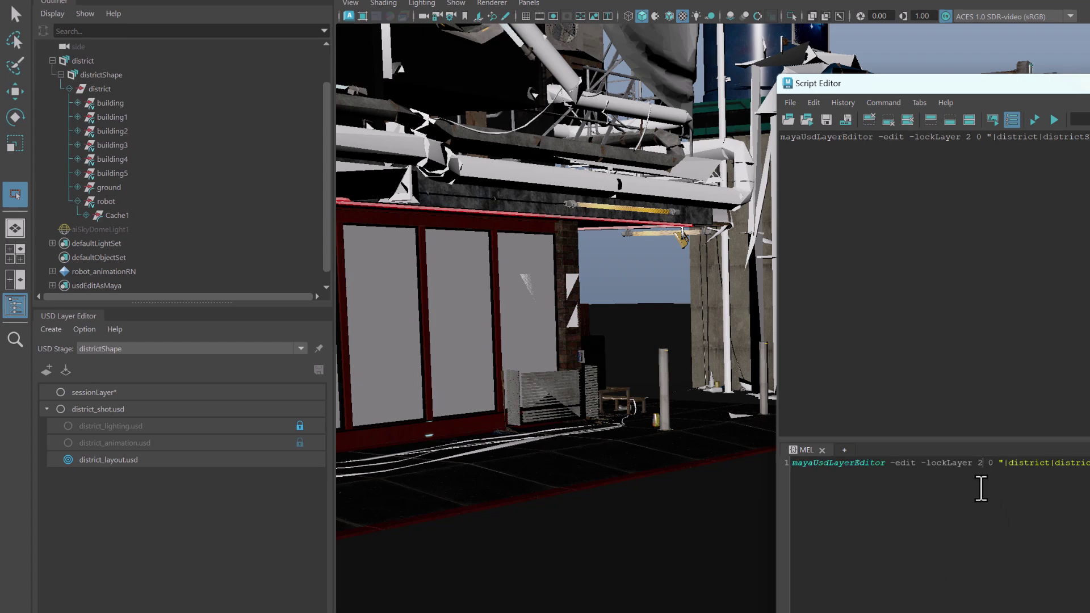
key("BackSpace")
type("0")
left_click(1054, 119)
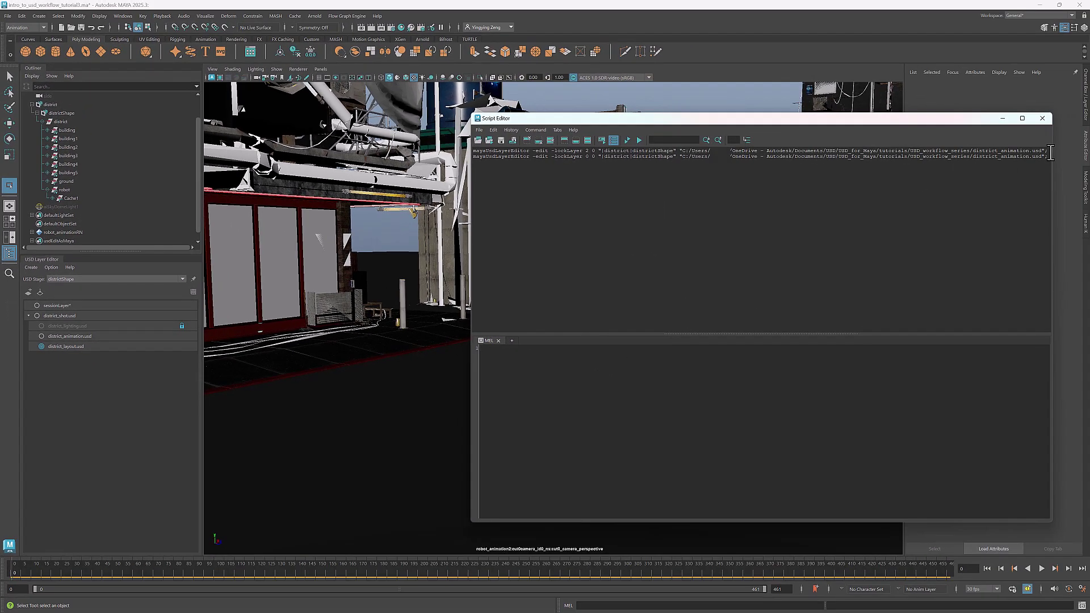
Relock district_animation.usd and run the same lockLayer command for district_shot.usd.
left_click_drag(1049, 151, 467, 153)
key("ctrl+c")
left_click(500, 355)
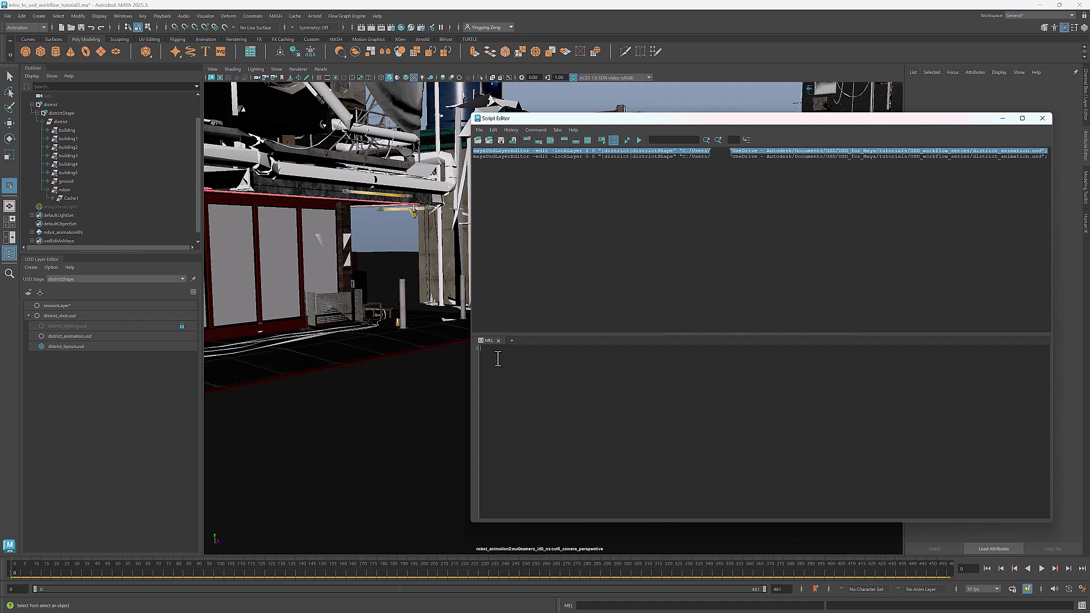
key("ctrl+v")
left_click(639, 140)
key("ctrl+v")
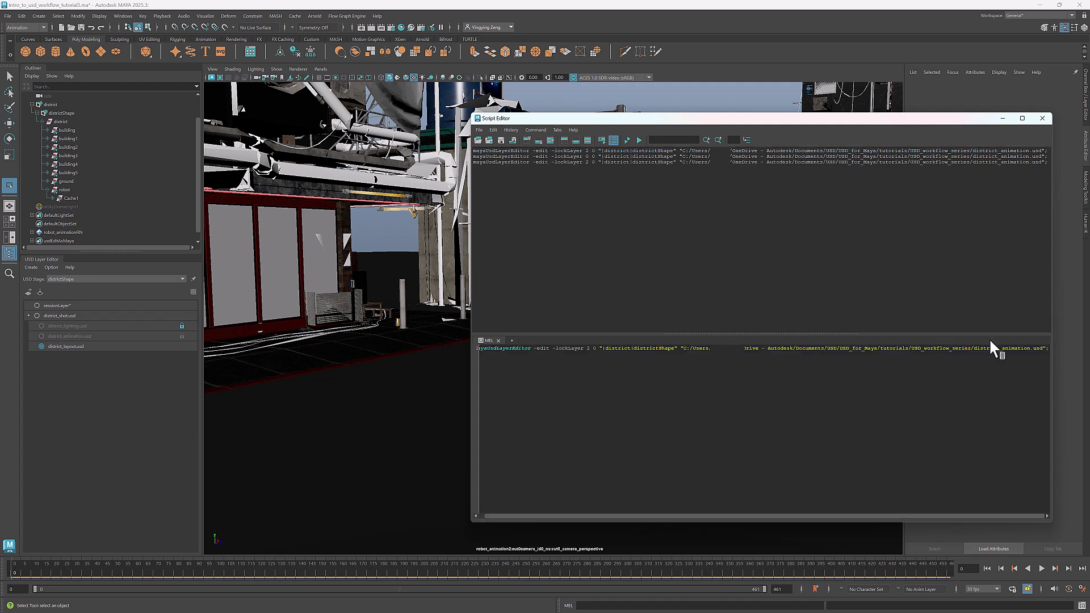
left_click_drag(1030, 348, 997, 349)
type("shot")
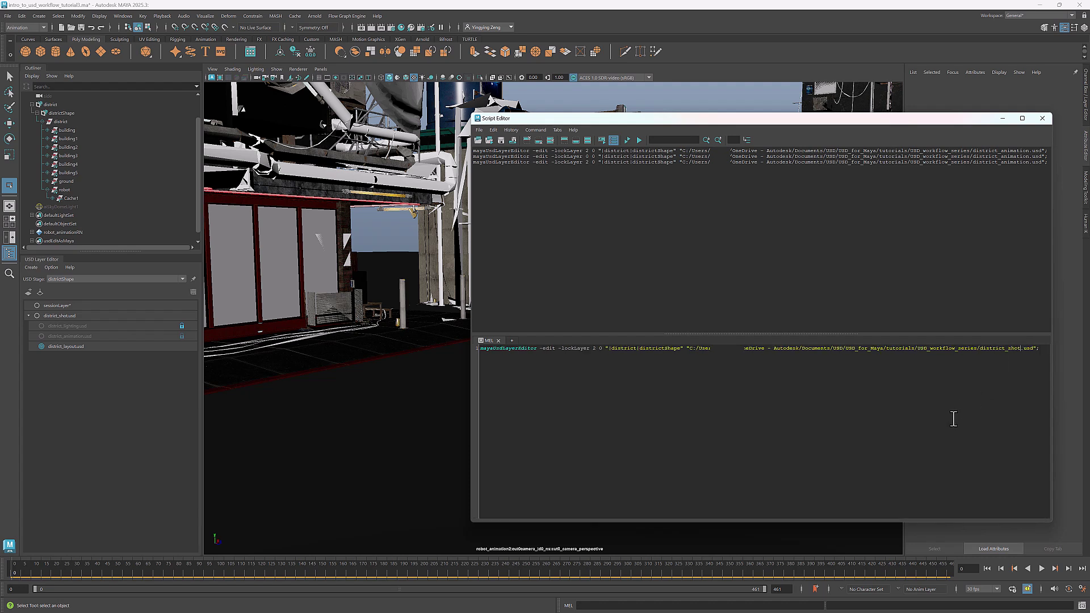
left_click(639, 140)
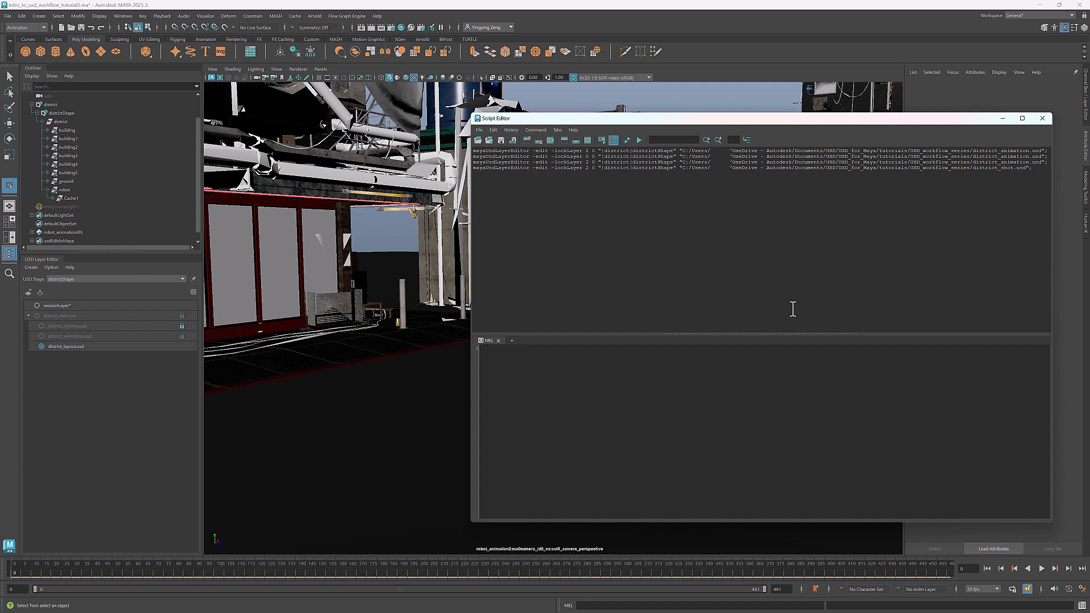
Close the Script Editor and add a new Camera prim, Camera1, under the district prim.
left_click(1042, 118)
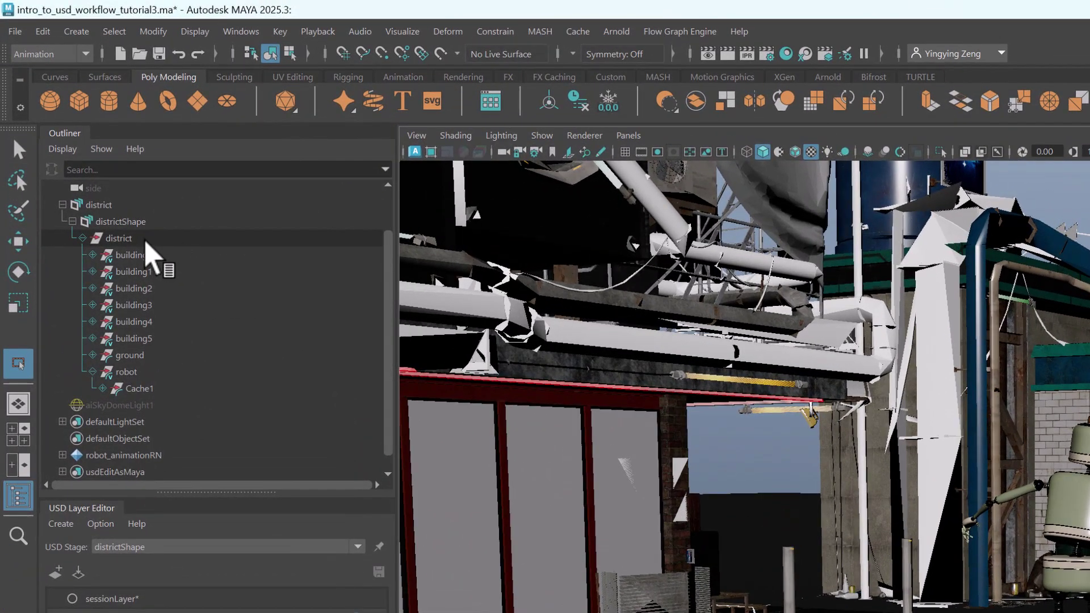
right_click(146, 243)
mouse_move(246, 405)
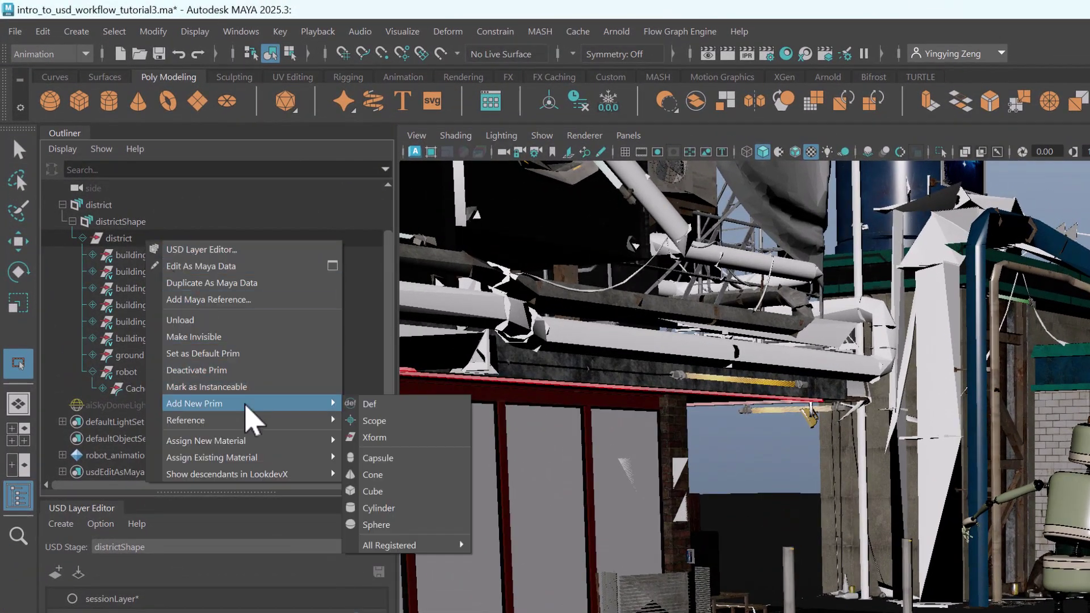
mouse_move(423, 546)
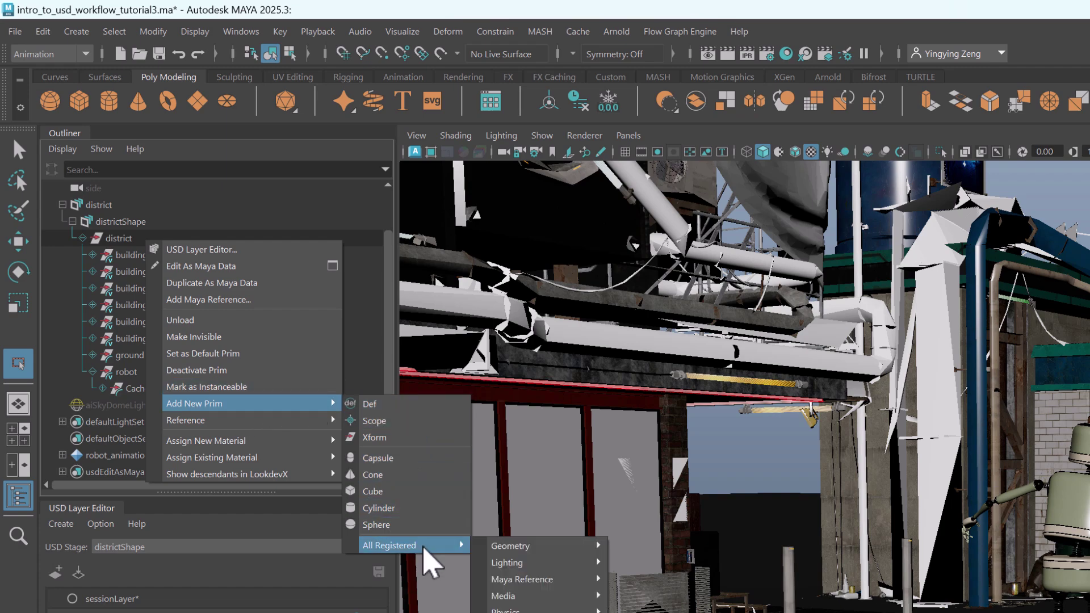
mouse_move(519, 547)
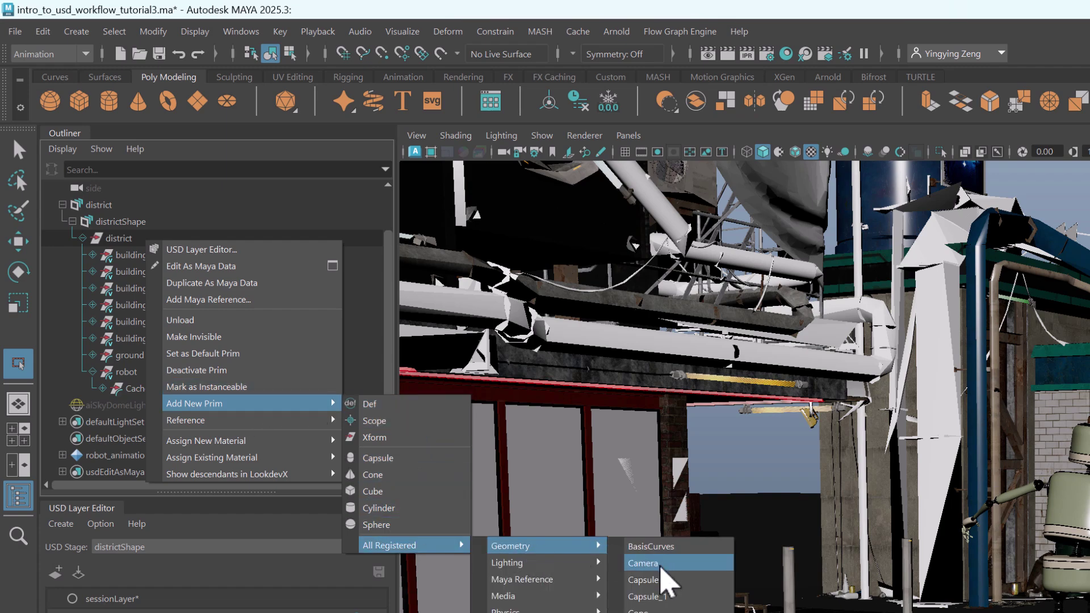
left_click(660, 566)
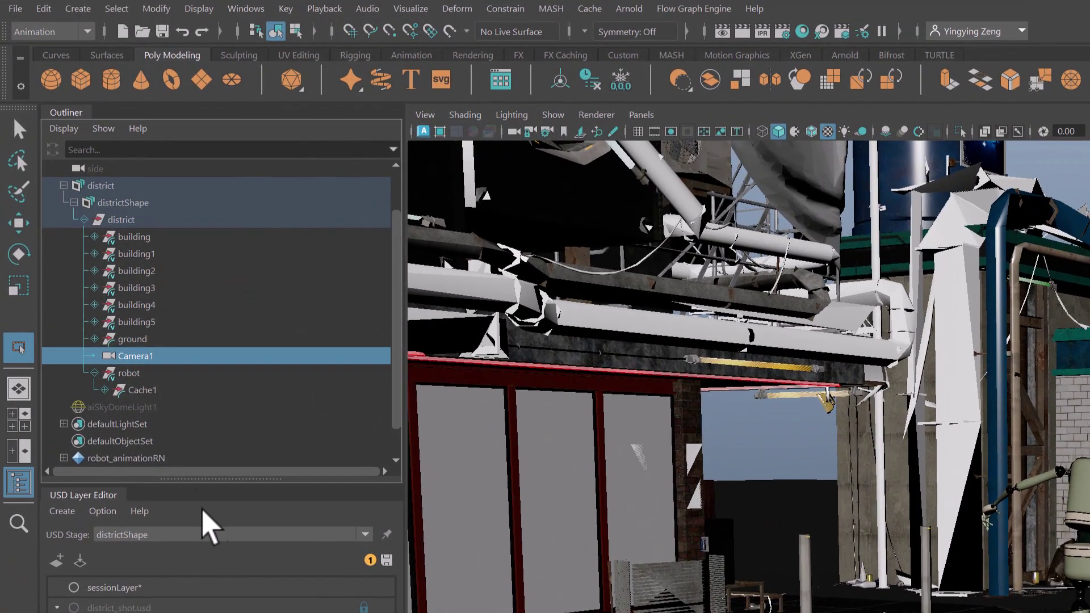
Edit Camera1 as Maya data and look through it in the viewport.
right_click(146, 360)
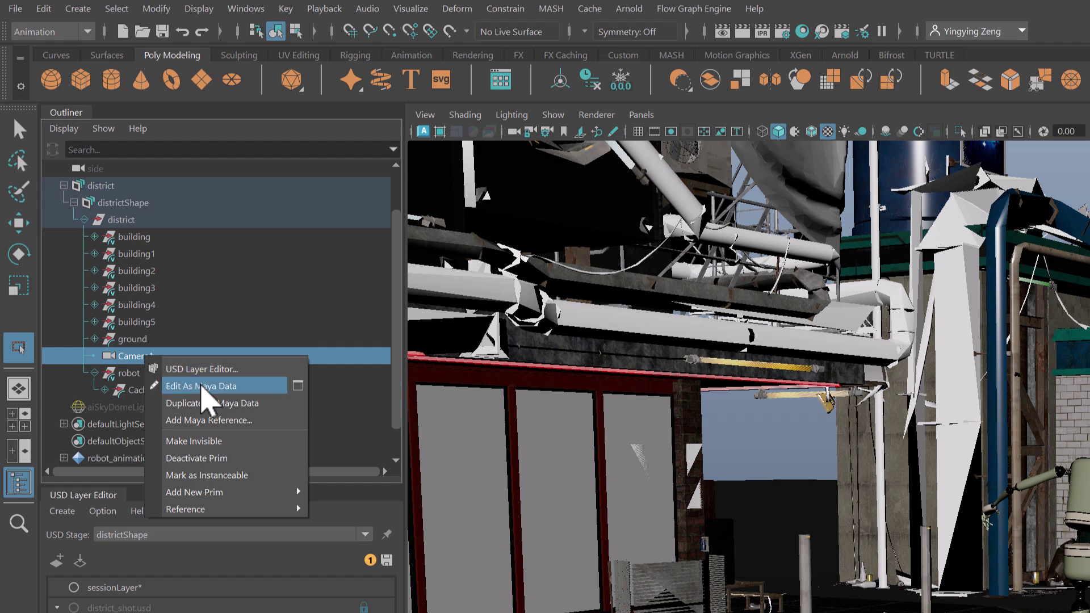
left_click(201, 386)
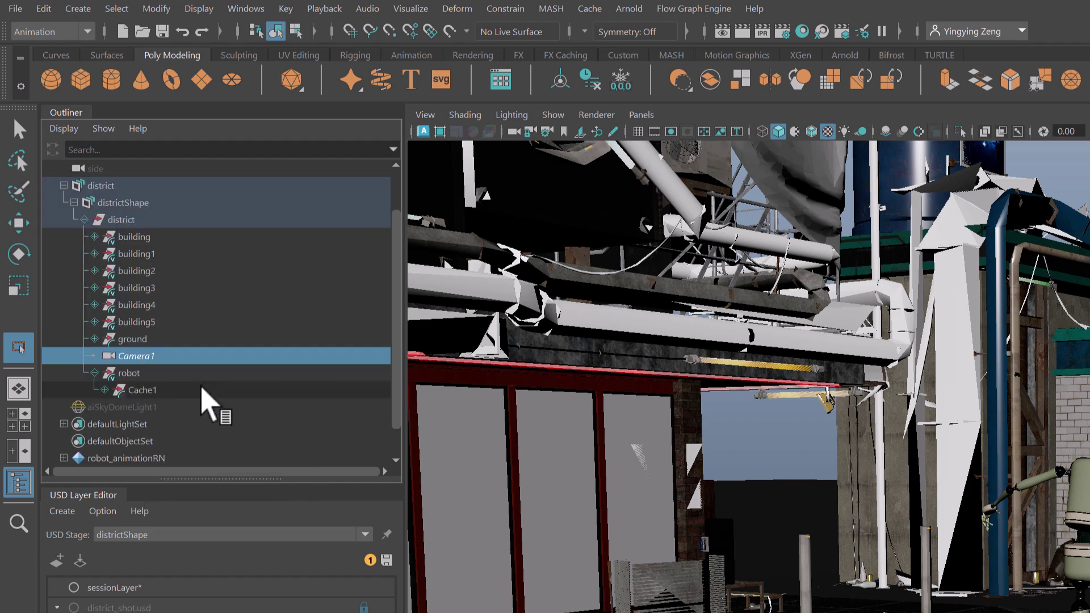
left_click(642, 114)
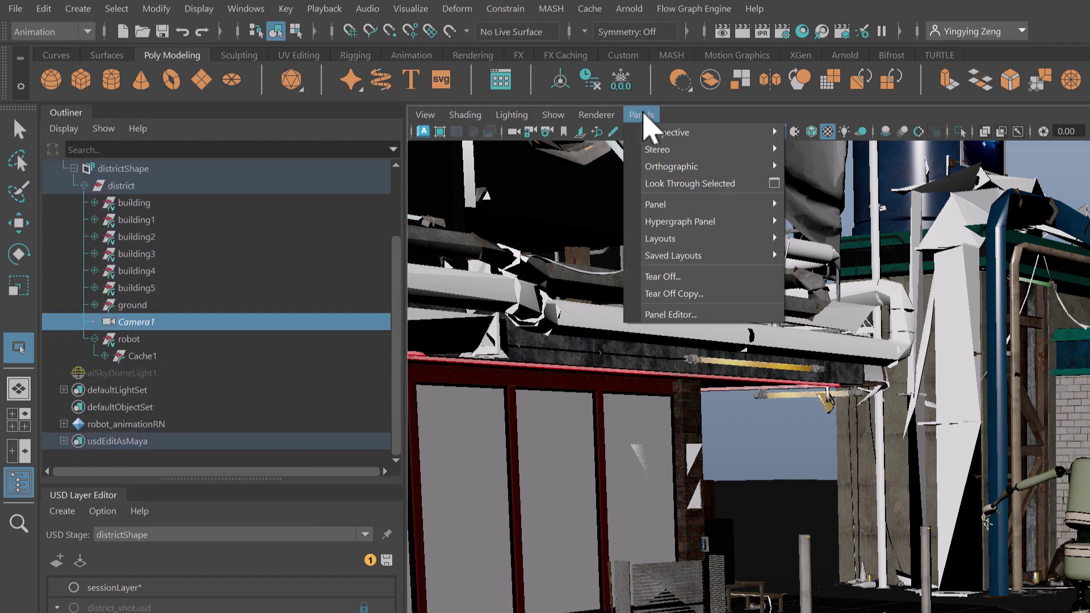
mouse_move(769, 142)
left_click(857, 134)
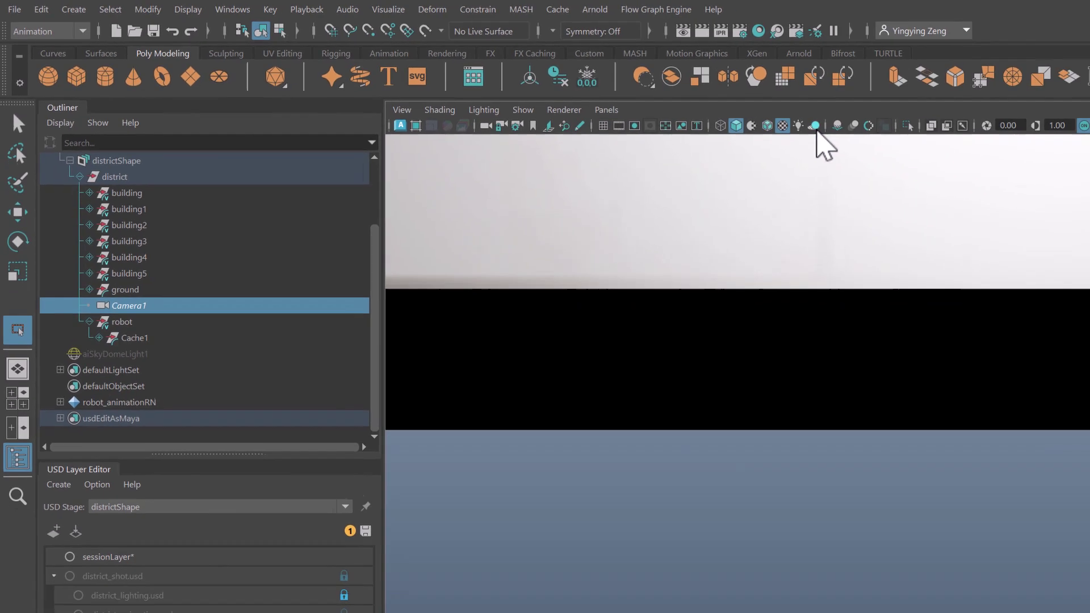
Tumble and dolly Camera1 down the street toward the Laundry building.
scroll(543, 449, "down", 15)
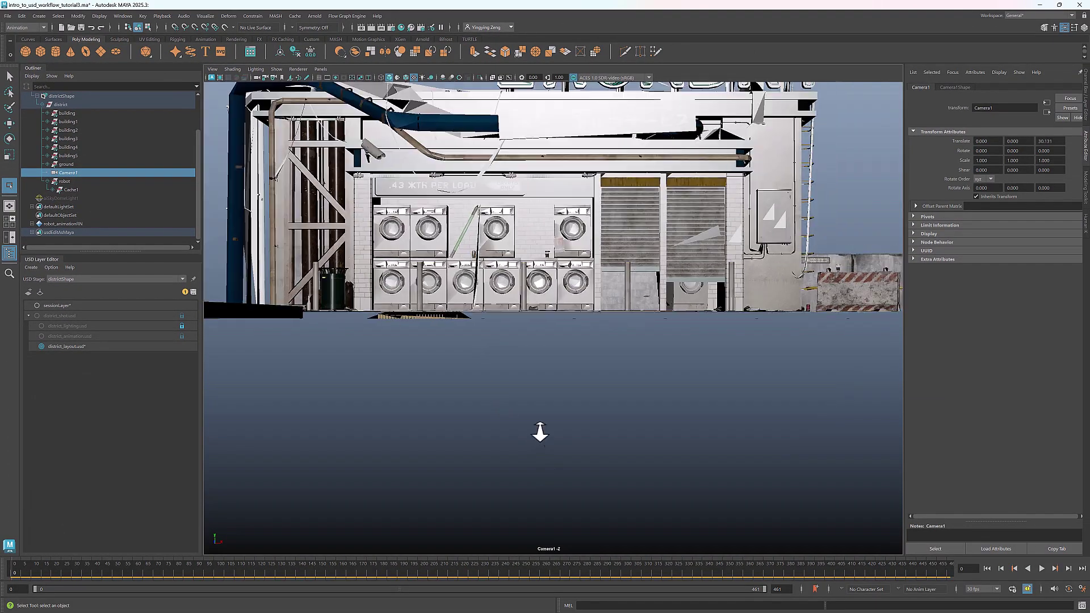
left_click_drag(540, 432, 506, 350, "alt")
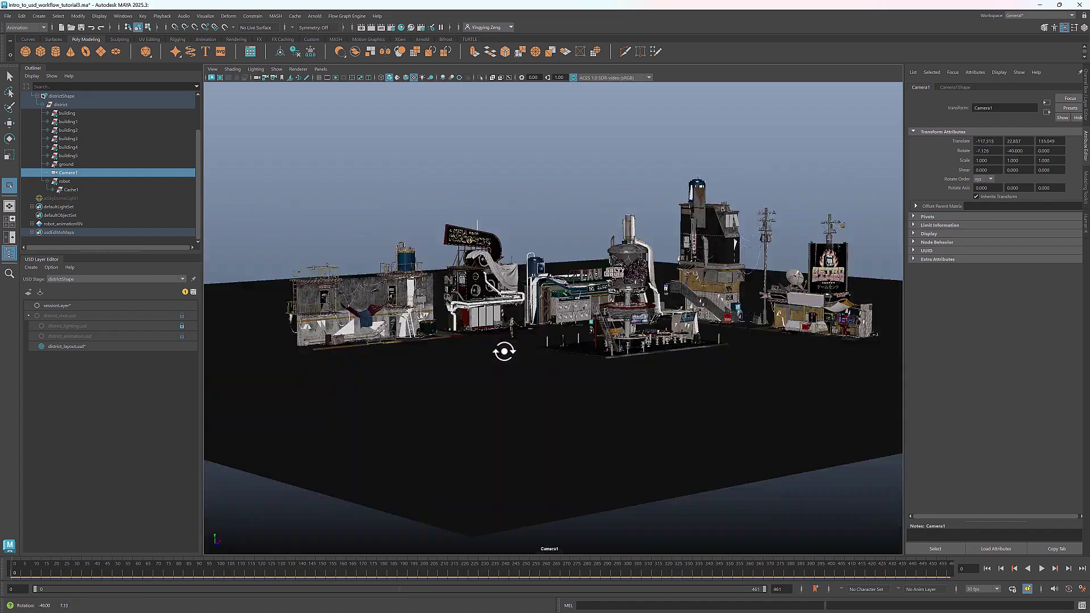
scroll(506, 351, "up", 5)
middle_click_drag(506, 350, 579, 370, "alt")
scroll(586, 377, "up", 5)
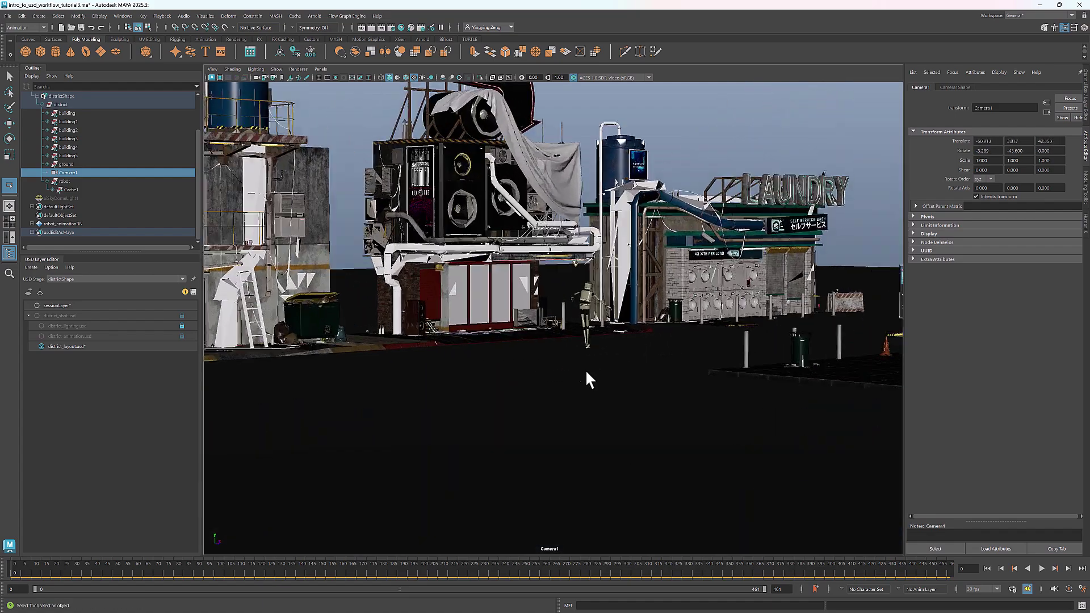
scroll(543, 414, "up", 3)
Key Camera1's starting pose at frame 0, then key it again at frame 245.
middle_click_drag(543, 414, 501, 445, "alt")
key("s")
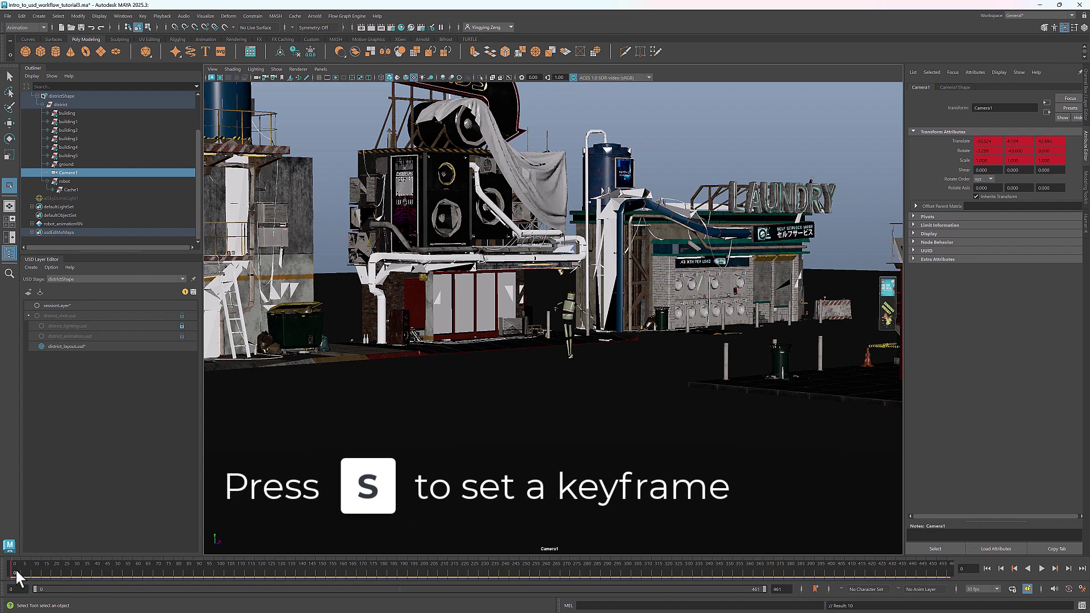
key("alt+v")
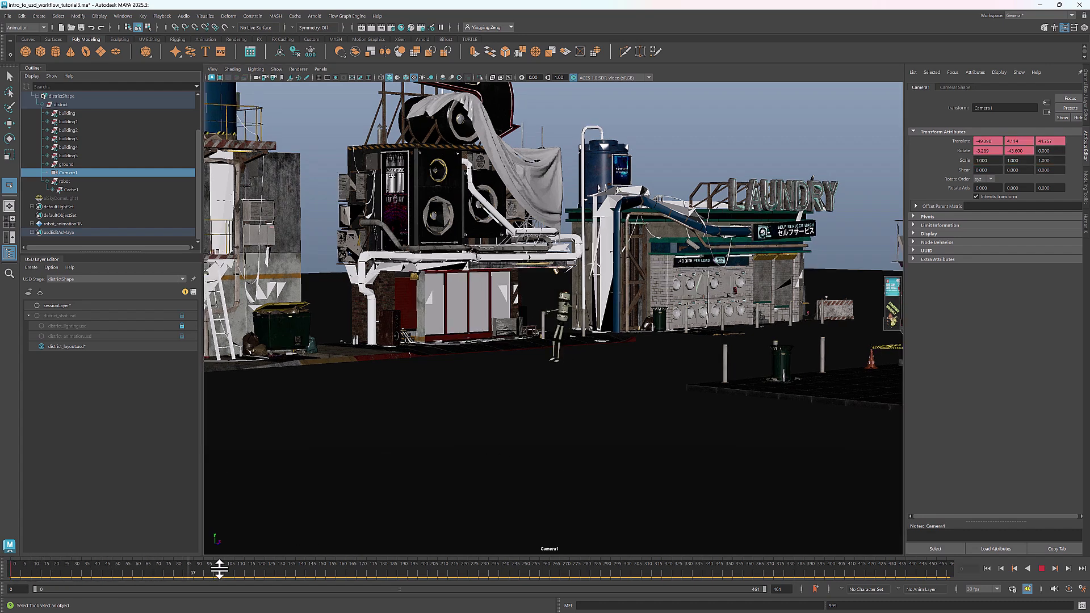
left_click_drag(219, 570, 634, 373)
key("s")
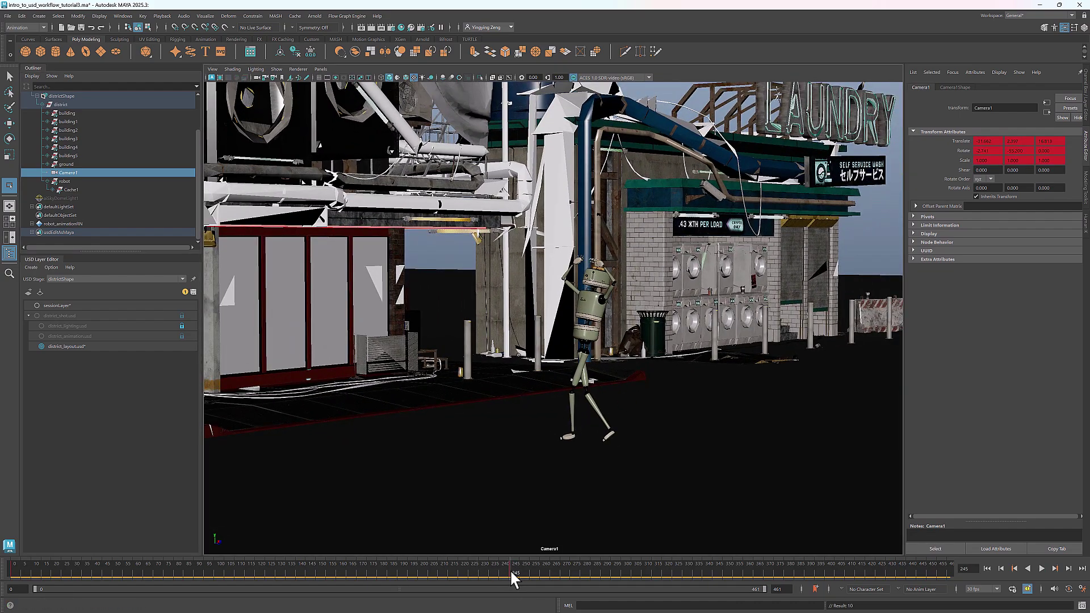
key("alt+v")
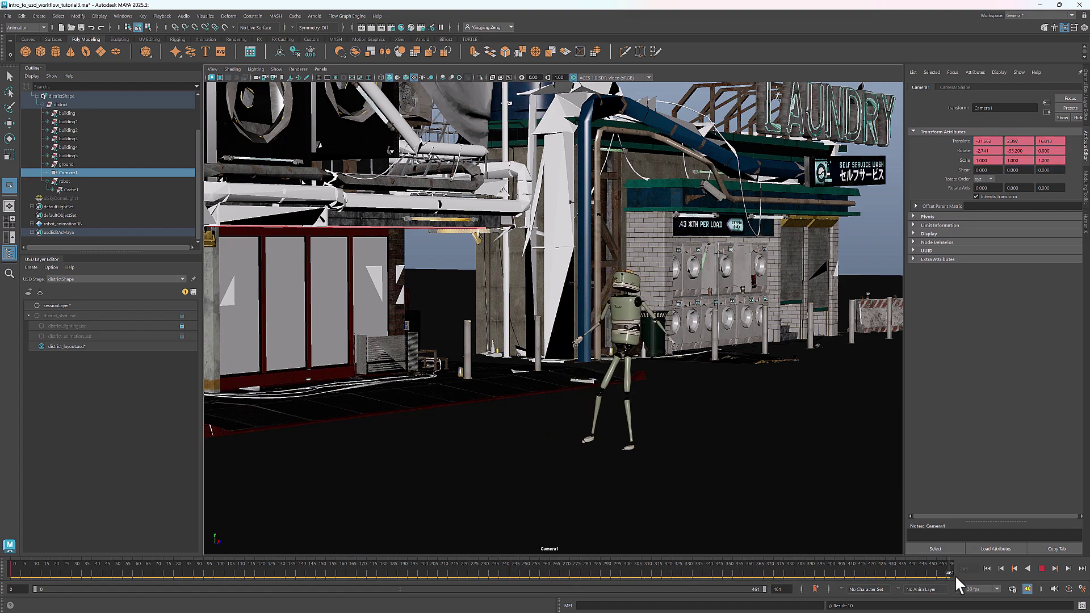
Frame Camera1 close on the robot at frame 461, key it, and play from the start.
left_click_drag(794, 477, 462, 415, "alt")
middle_click_drag(463, 414, 646, 356, "alt")
scroll(641, 375, "up", 5)
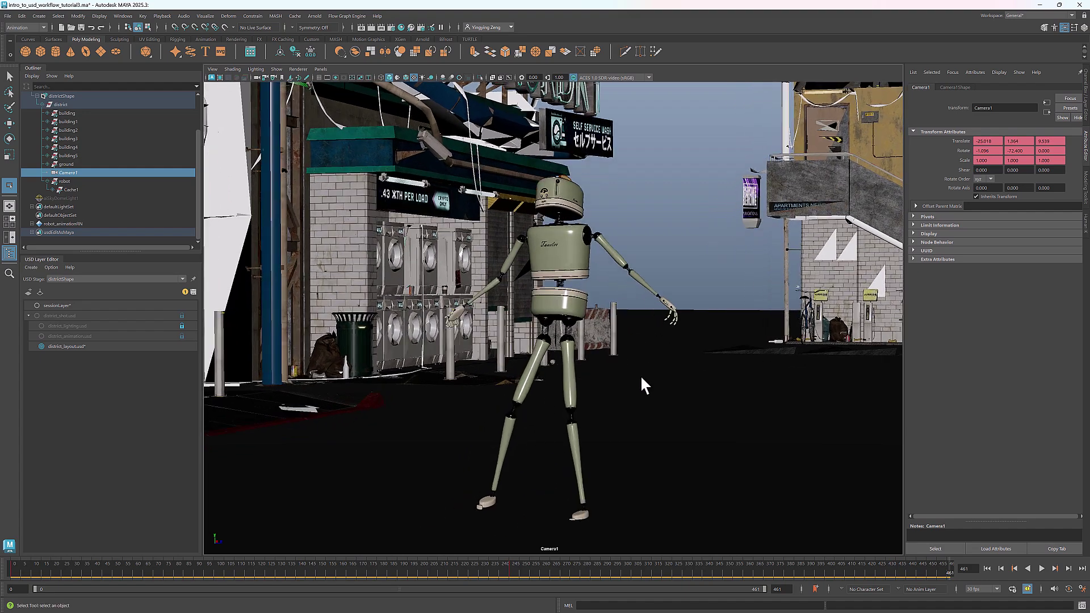
key("s")
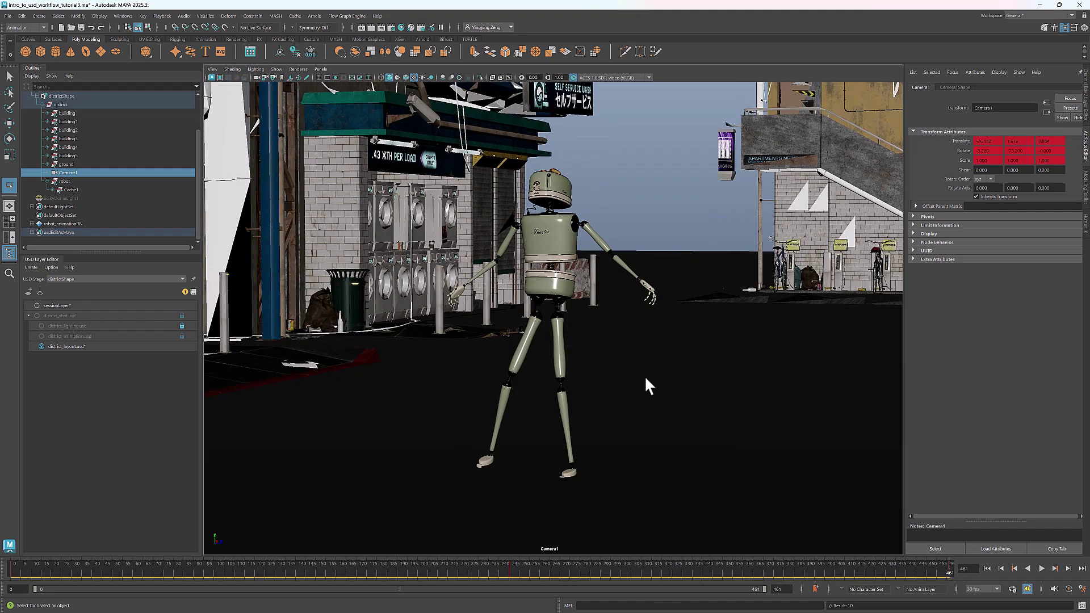
left_click(988, 570)
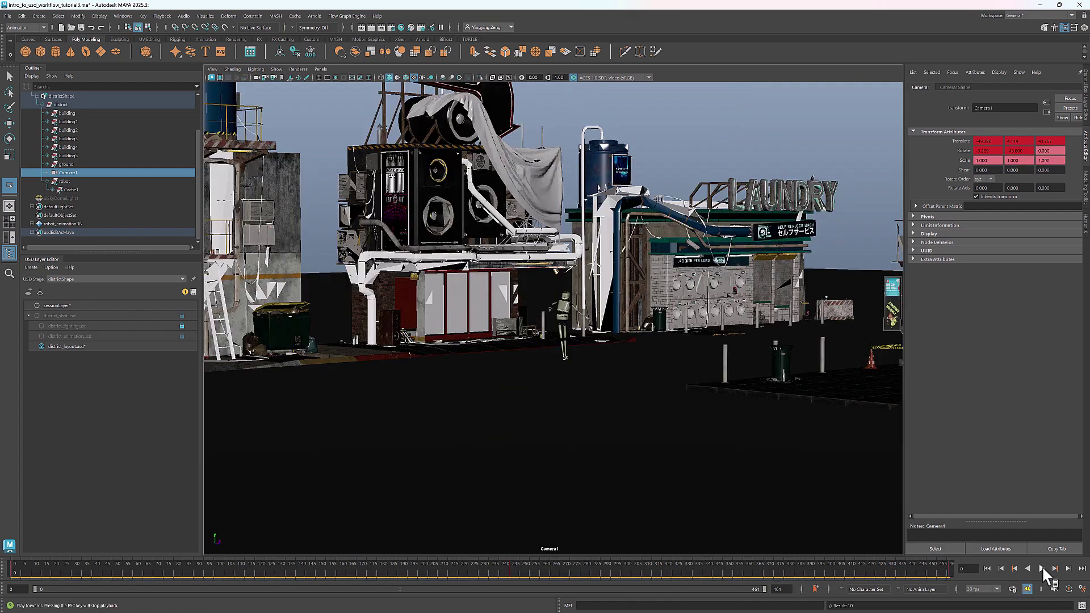
left_click(1042, 567)
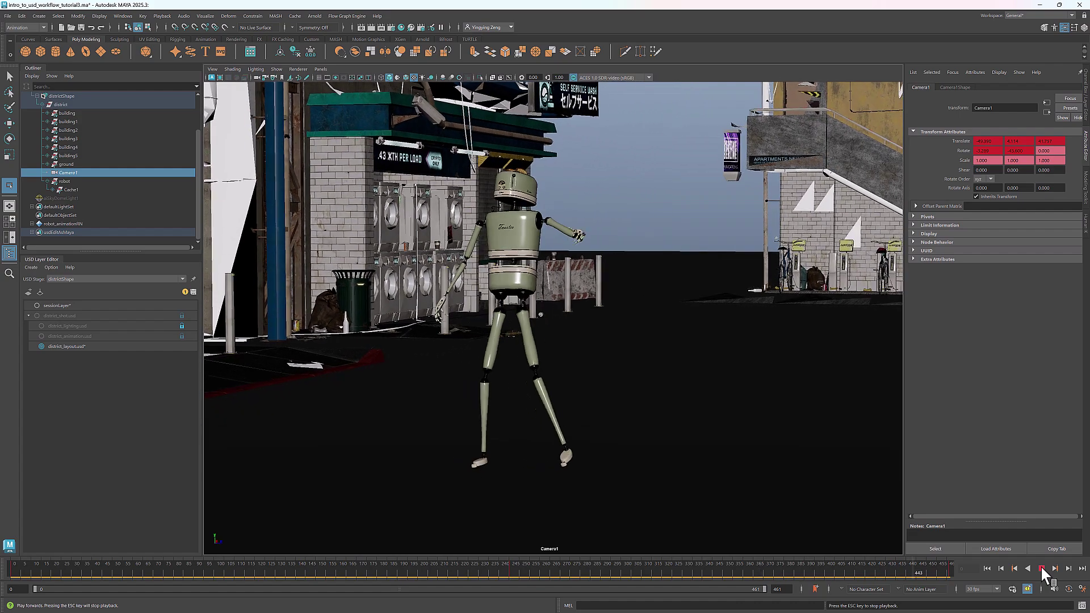
Rewind to frame 0 and merge Camera1's Maya edits back to USD.
left_click(1002, 568)
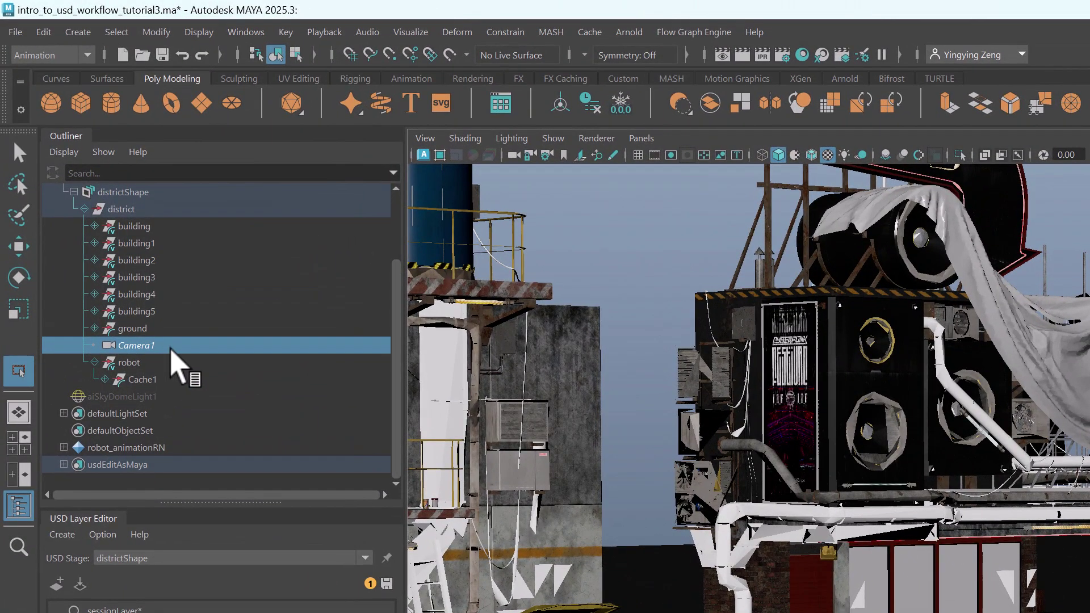
right_click(171, 352)
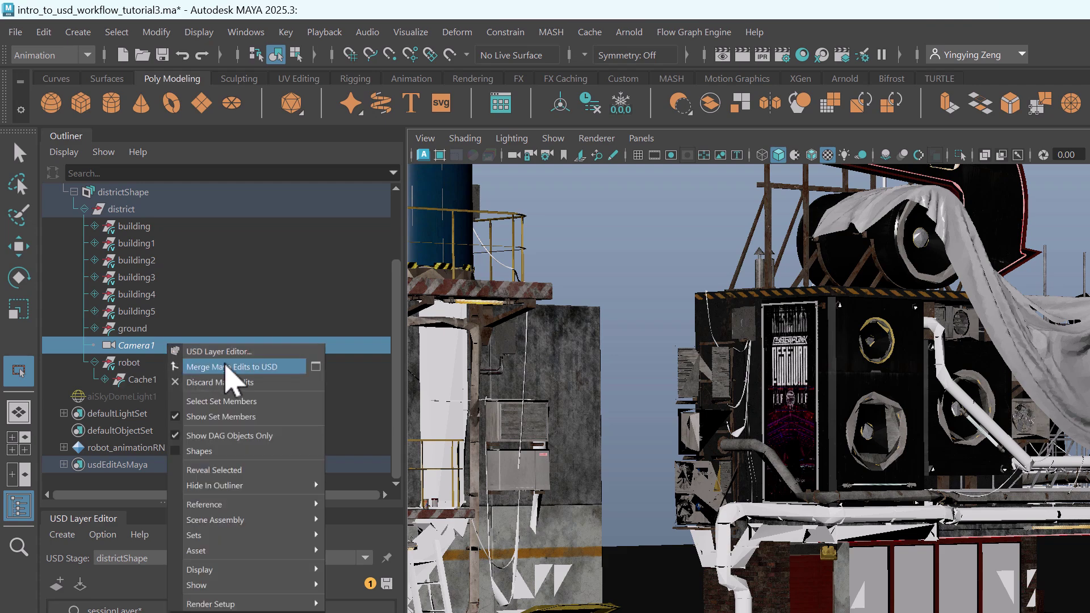
left_click(227, 367)
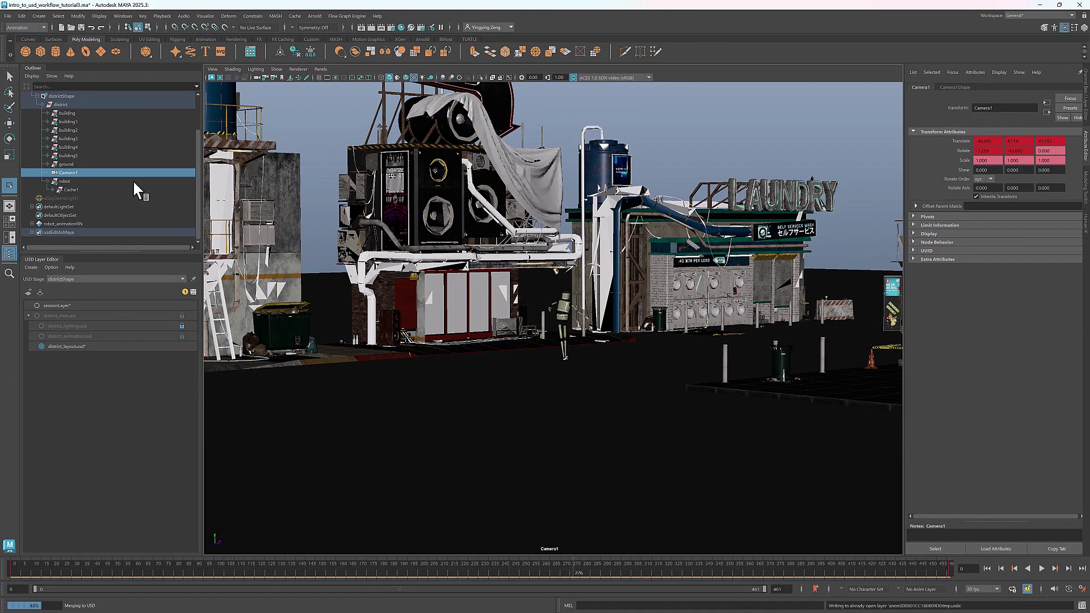
Look through the merged USD Camera1, play the animation, and return to frame 0.
left_click(321, 69)
mouse_move(352, 80)
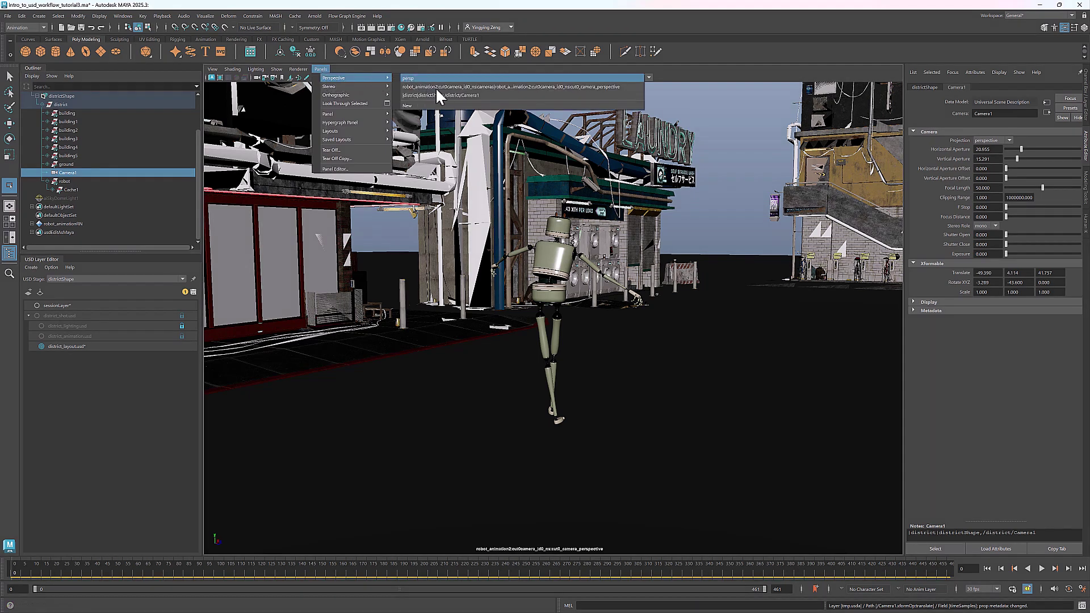
left_click(440, 99)
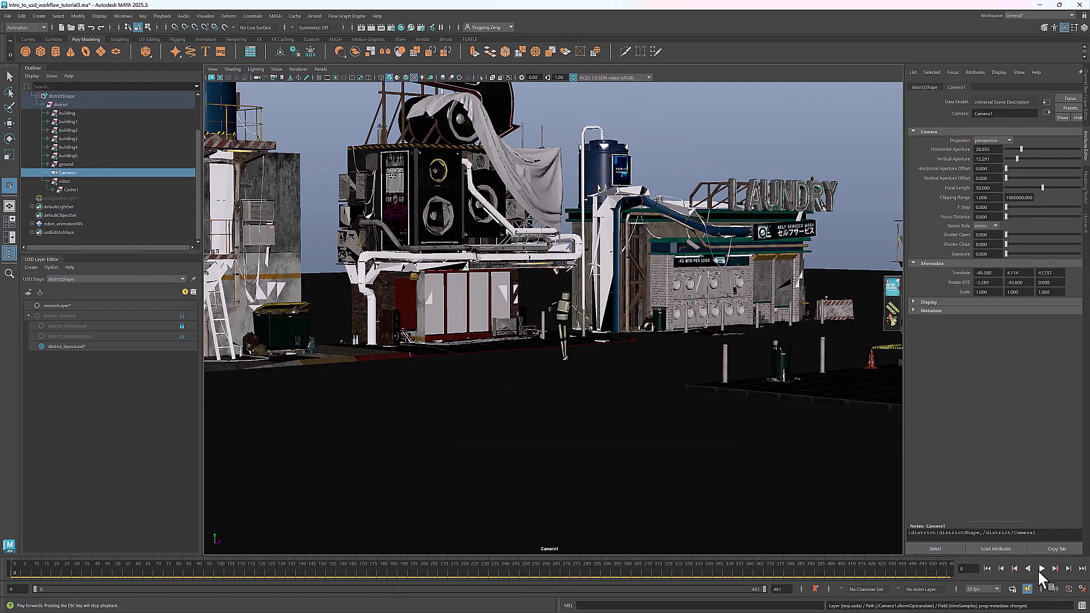
left_click(1042, 568)
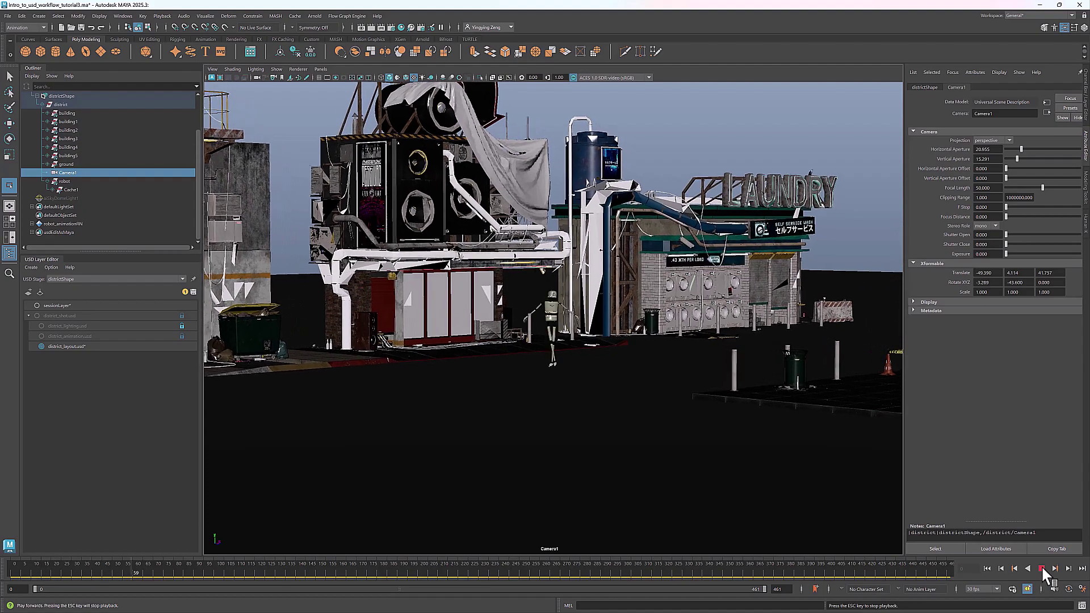
left_click(1041, 568)
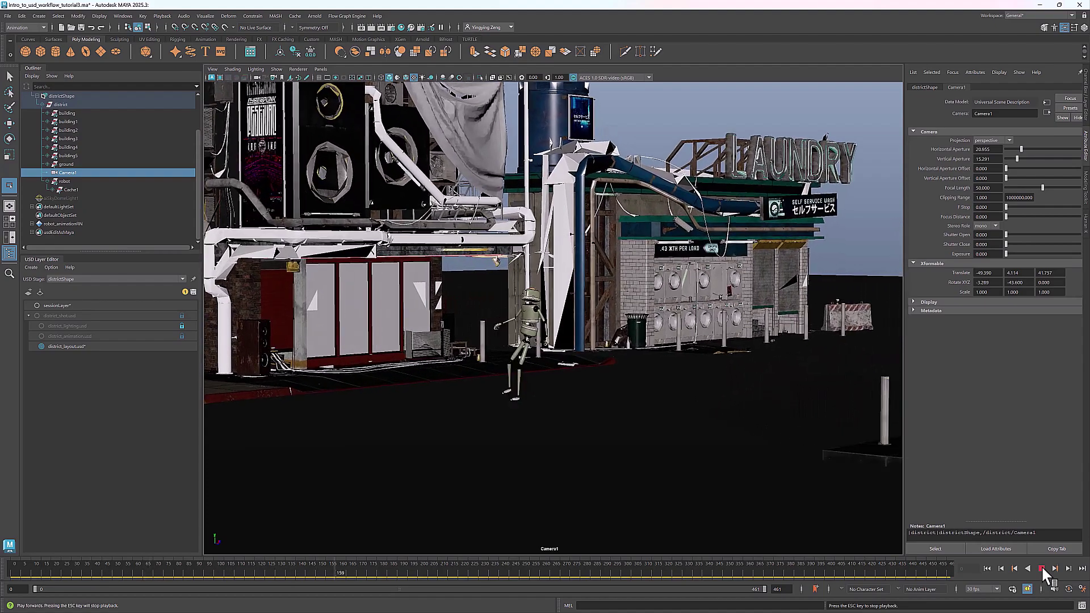
left_click(987, 568)
Switch districtShape's display Purpose from Proxy to Render, then play through Camera1.
left_click(61, 96)
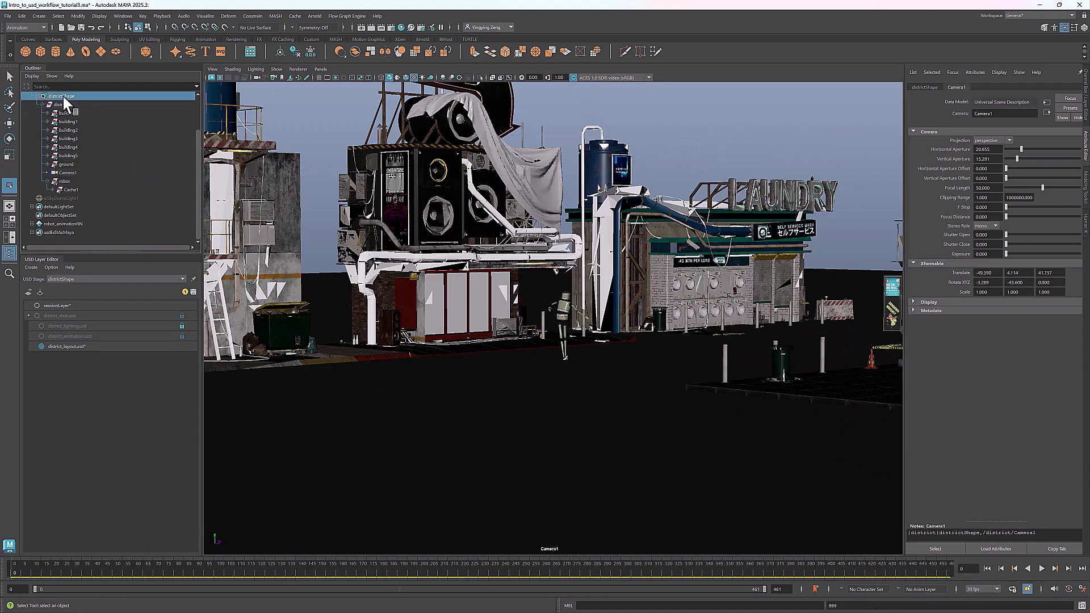
left_click(1008, 207)
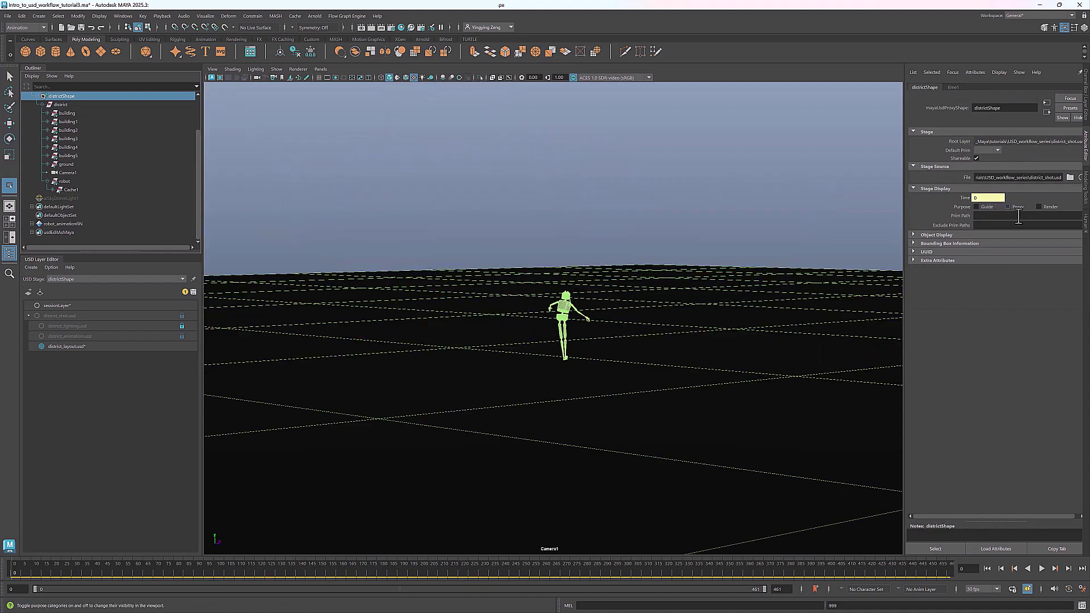
left_click(1038, 207)
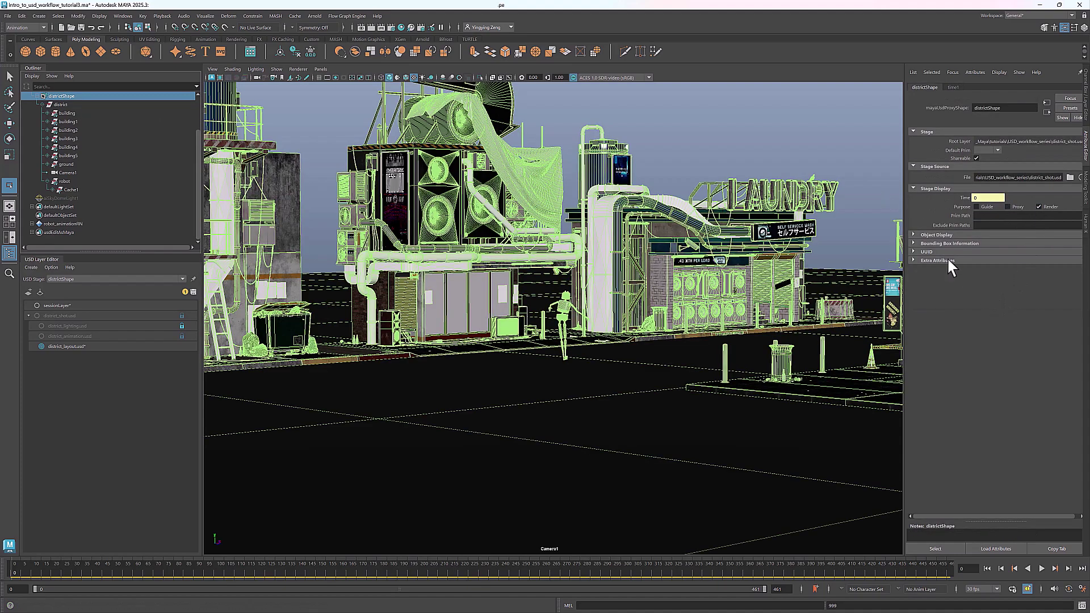
left_click(745, 144)
left_click(1041, 568)
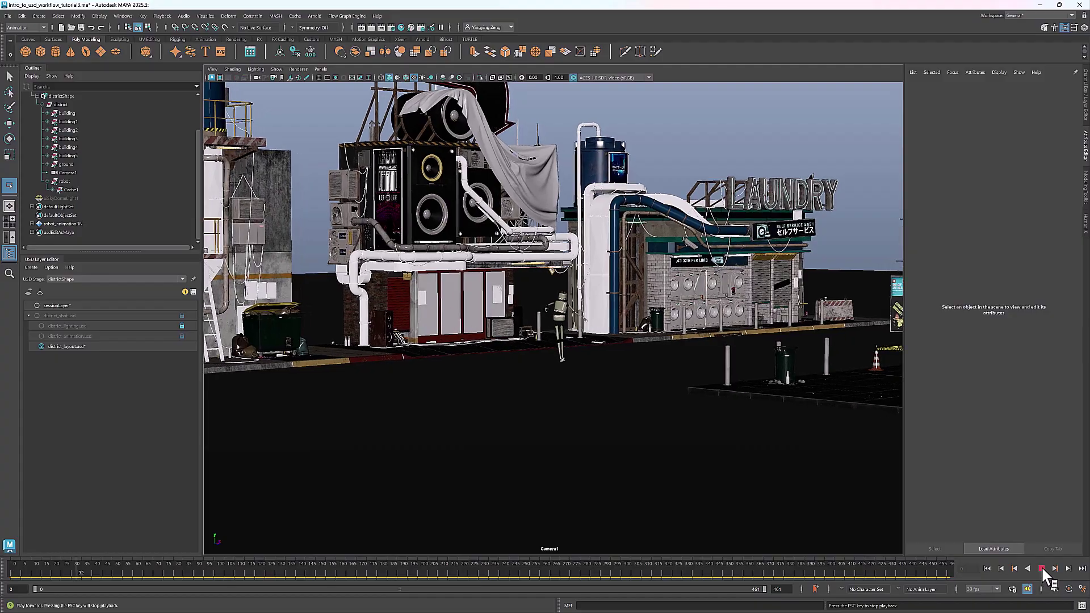